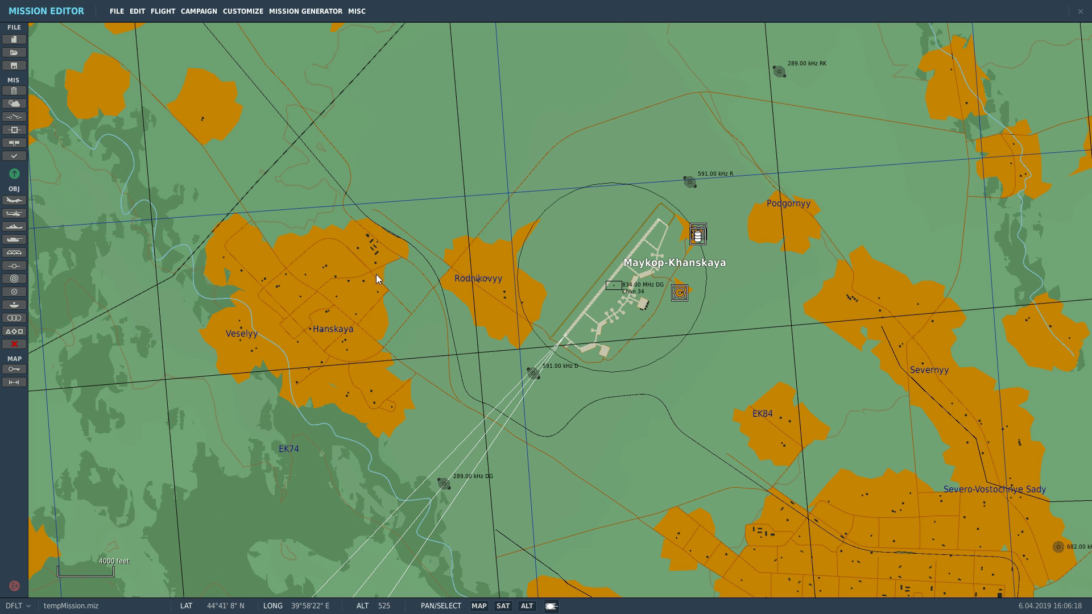
pyautogui.click(17, 201)
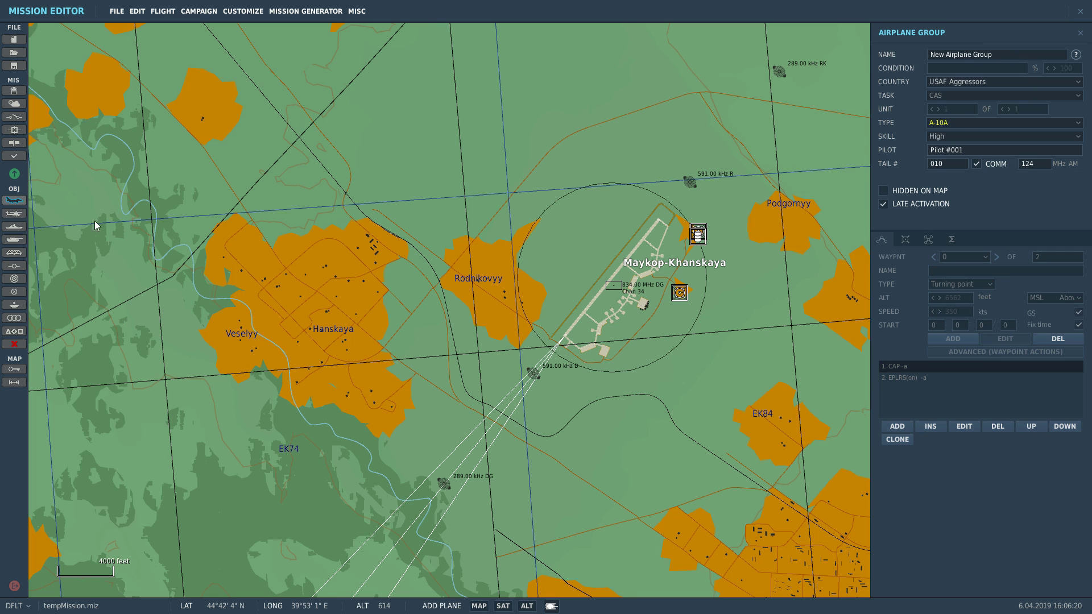
pyautogui.scroll(-2, 379, 409)
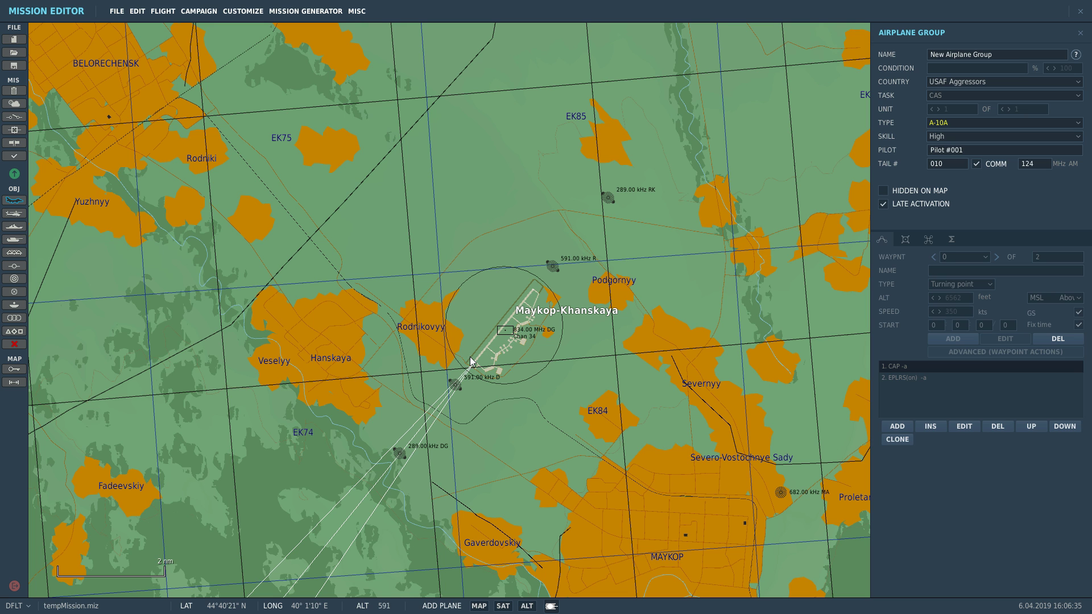
pyautogui.scroll(2, 407, 422)
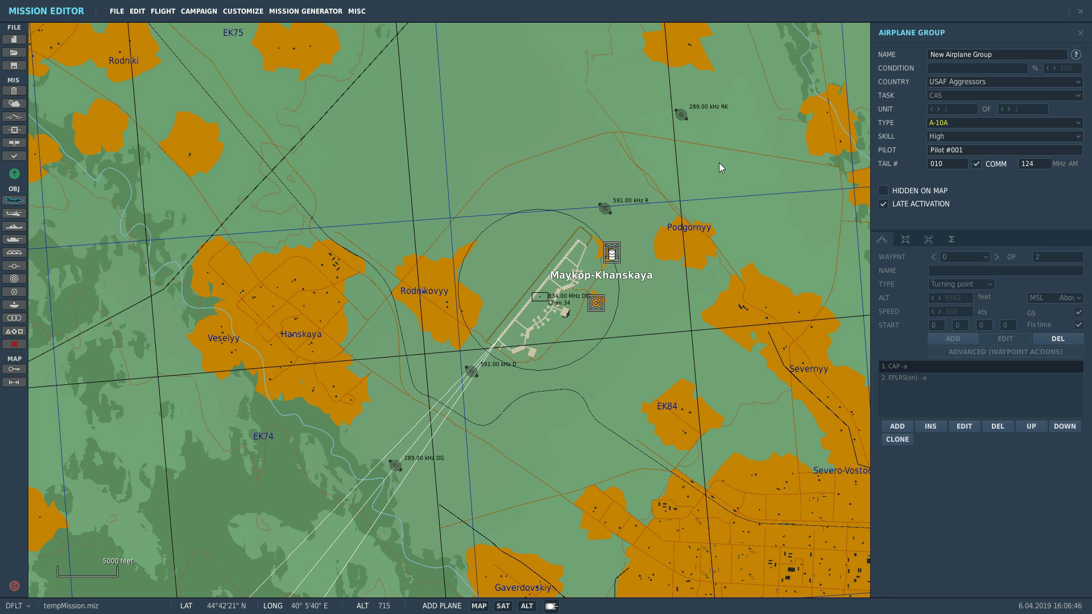
# Step: Place a new airplane group northeast of Maykop-Khanskaya and name it 'Baddy'
pyautogui.click(748, 119)
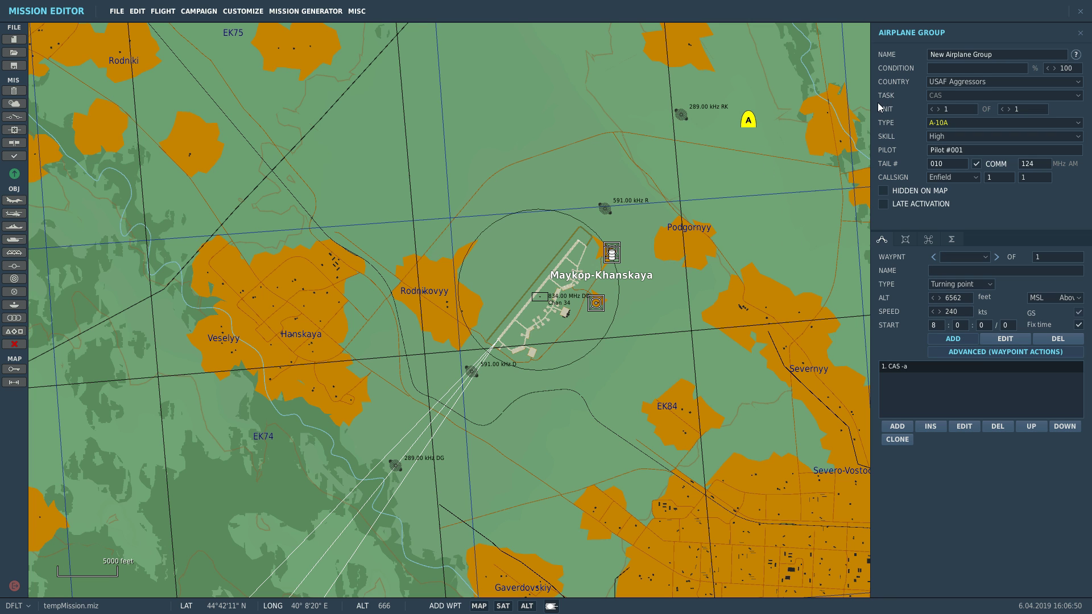
pyautogui.click(997, 55)
pyautogui.write('bADDY')
pyautogui.press('BackSpace')
pyautogui.press('BackSpace')
pyautogui.press('BackSpace')
pyautogui.press('BackSpace')
pyautogui.press('BackSpace')
pyautogui.write('Baddy')
# Step: Keep USAF Aggressors as the Baddy group's country
pyautogui.click(943, 85)
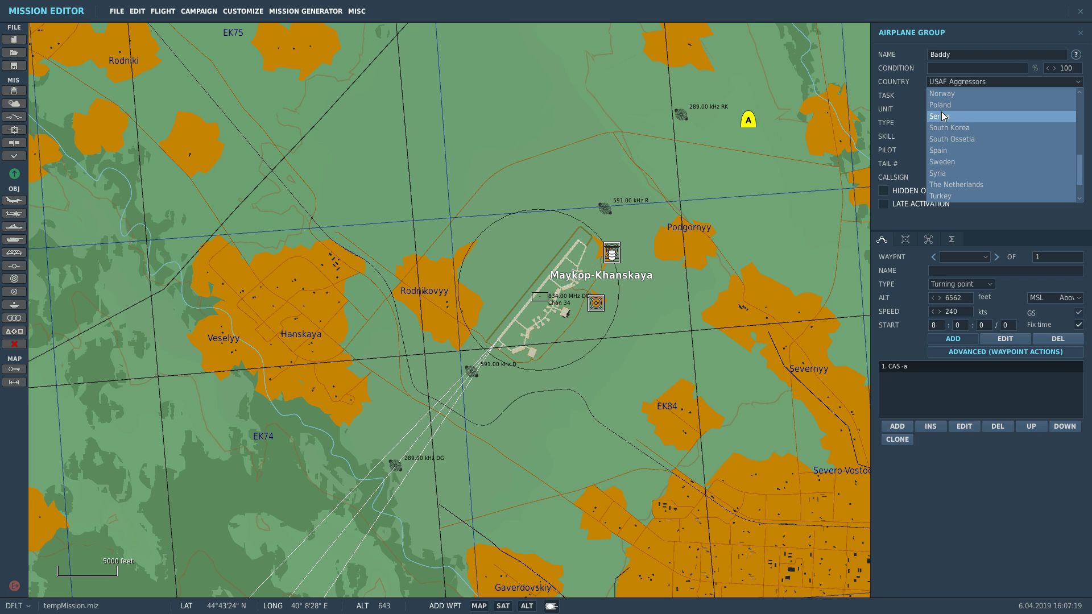
pyautogui.click(959, 197)
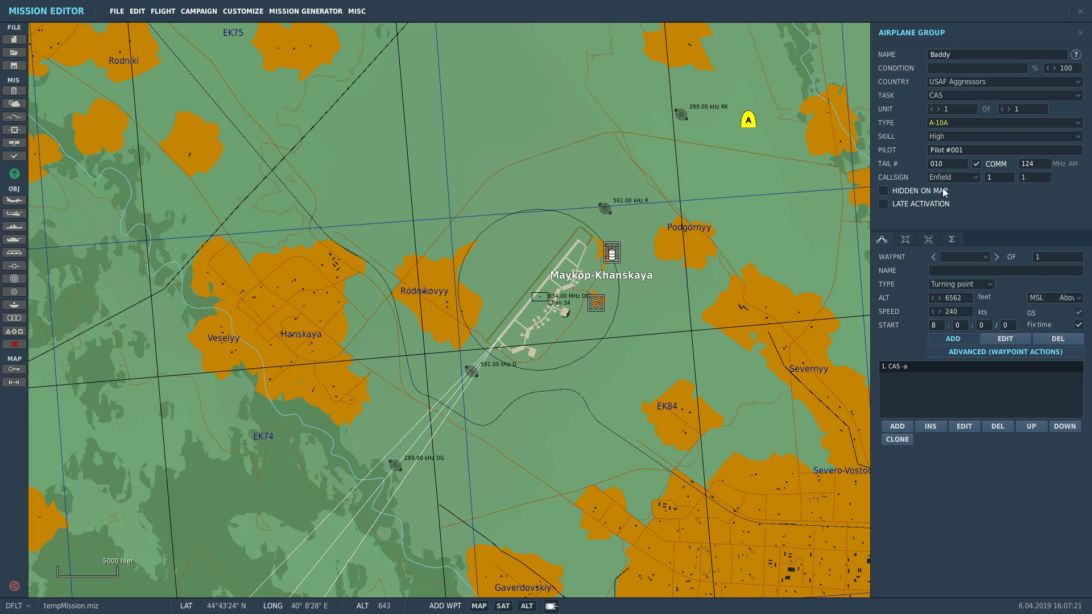
pyautogui.click(939, 95)
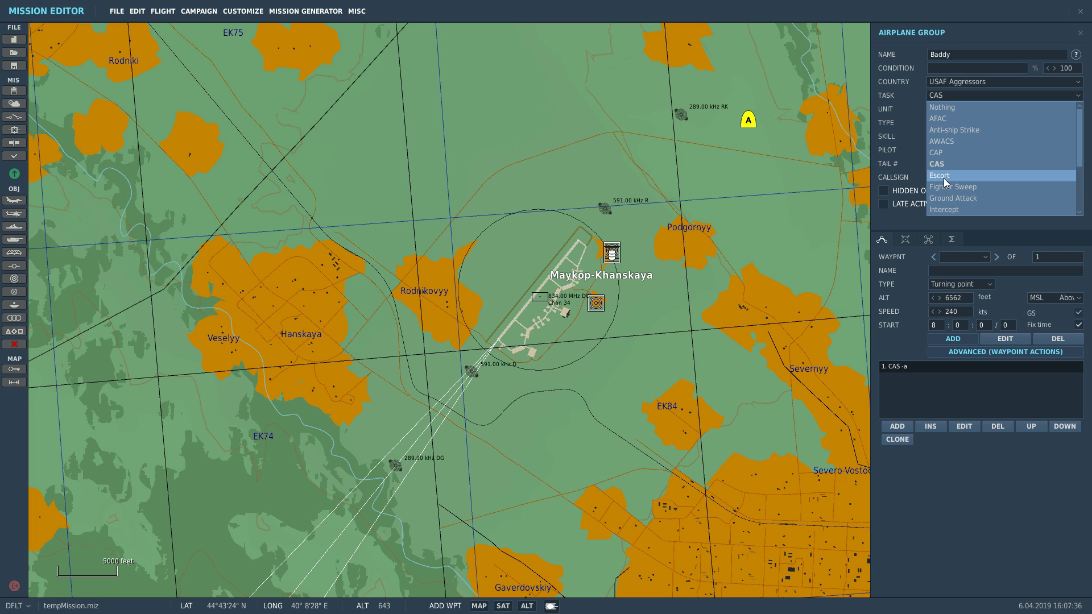
# Step: Set Baddy's task to Nothing, its aircraft type to F-15C and pilot skill to Excellent
pyautogui.click(941, 107)
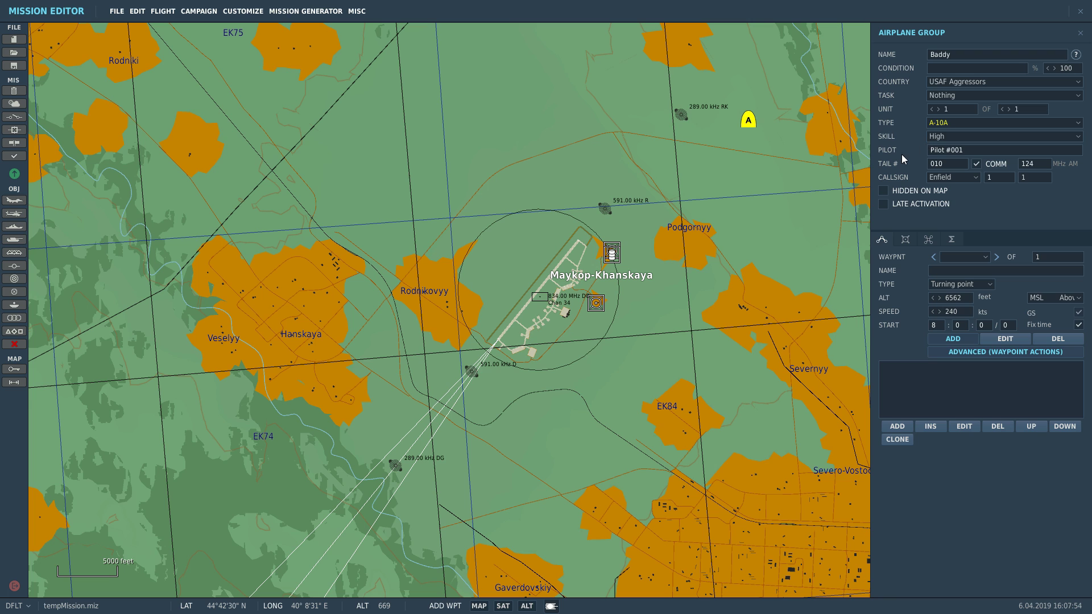
pyautogui.click(945, 121)
pyautogui.scroll(-3, 946, 180)
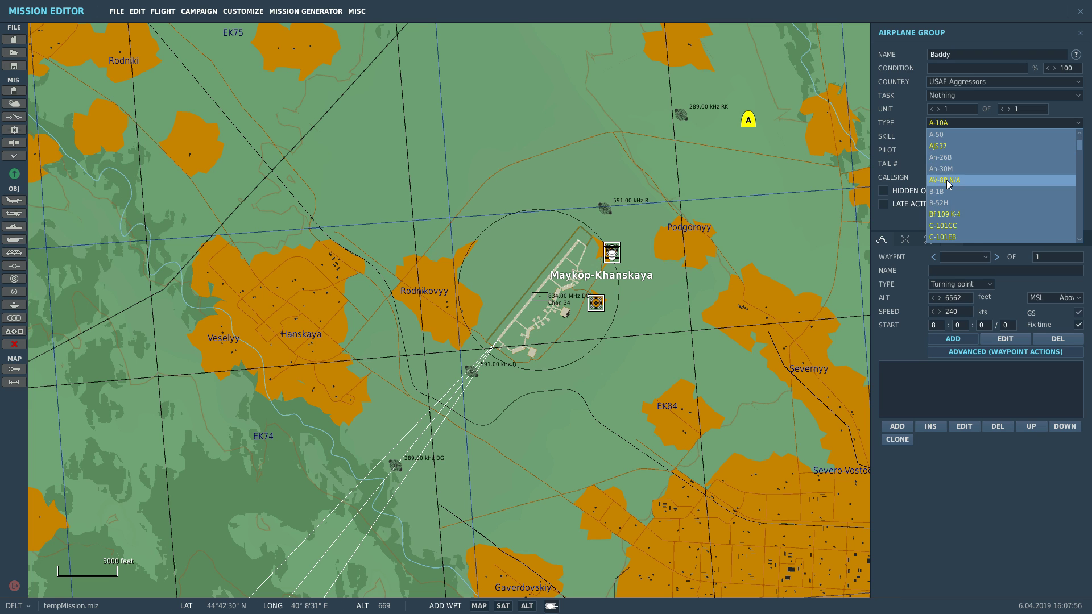
pyautogui.scroll(-3, 946, 181)
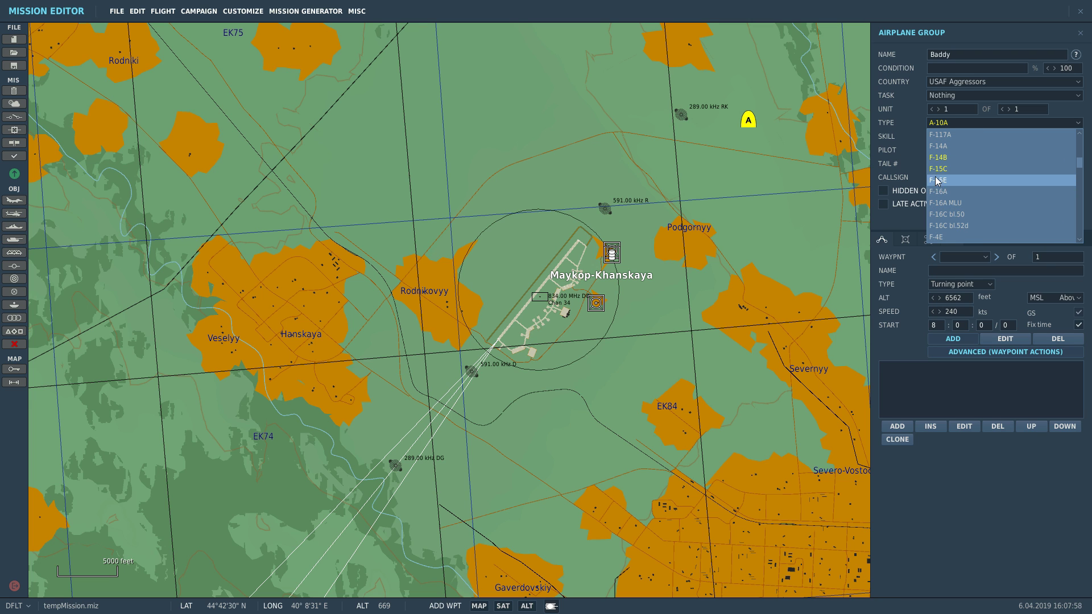
pyautogui.click(939, 169)
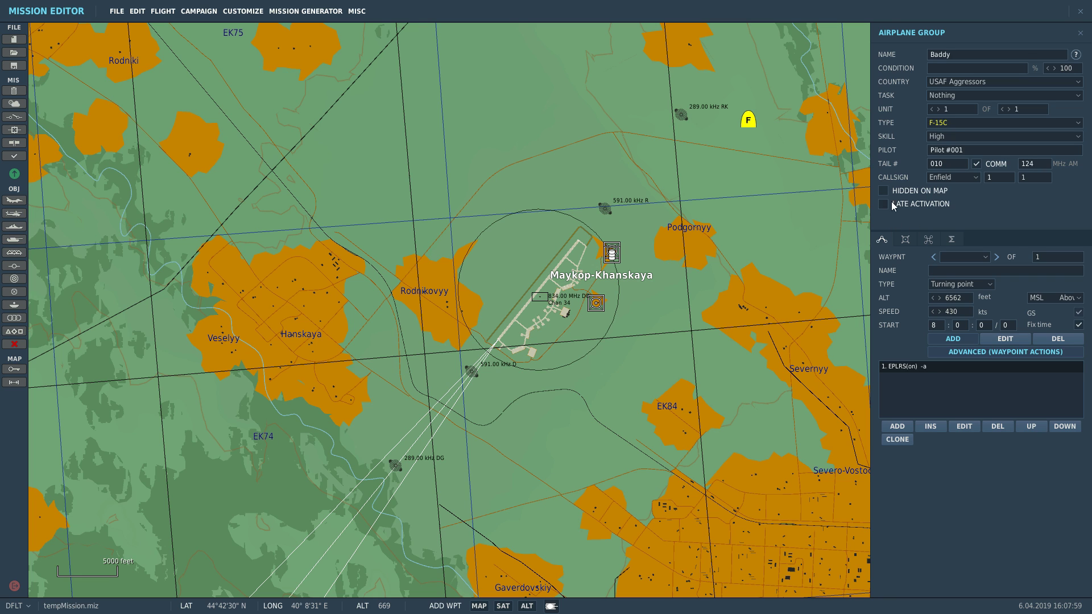
pyautogui.click(939, 138)
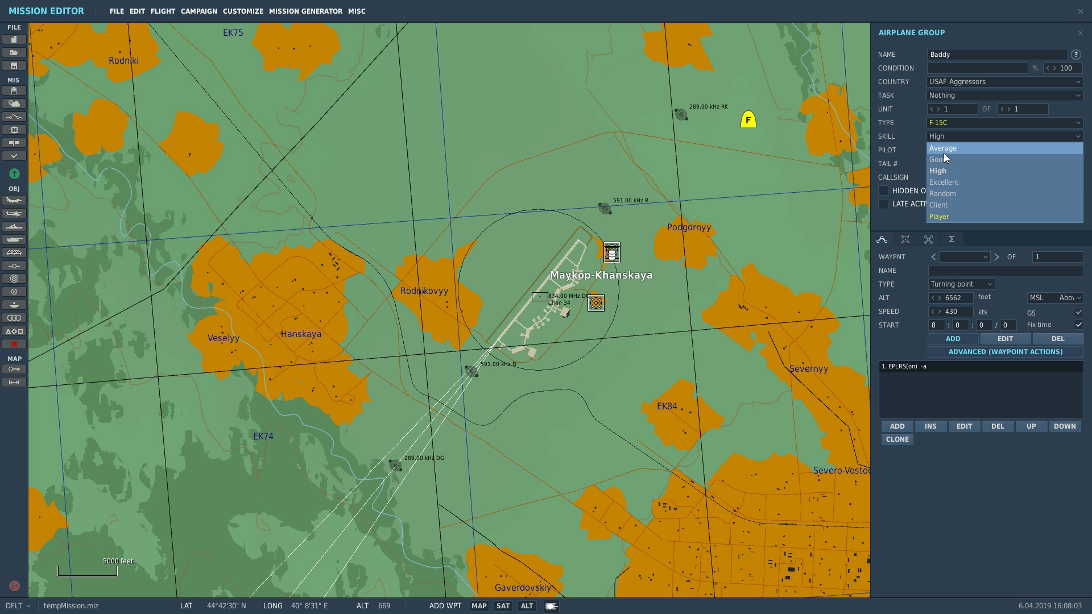
pyautogui.click(946, 185)
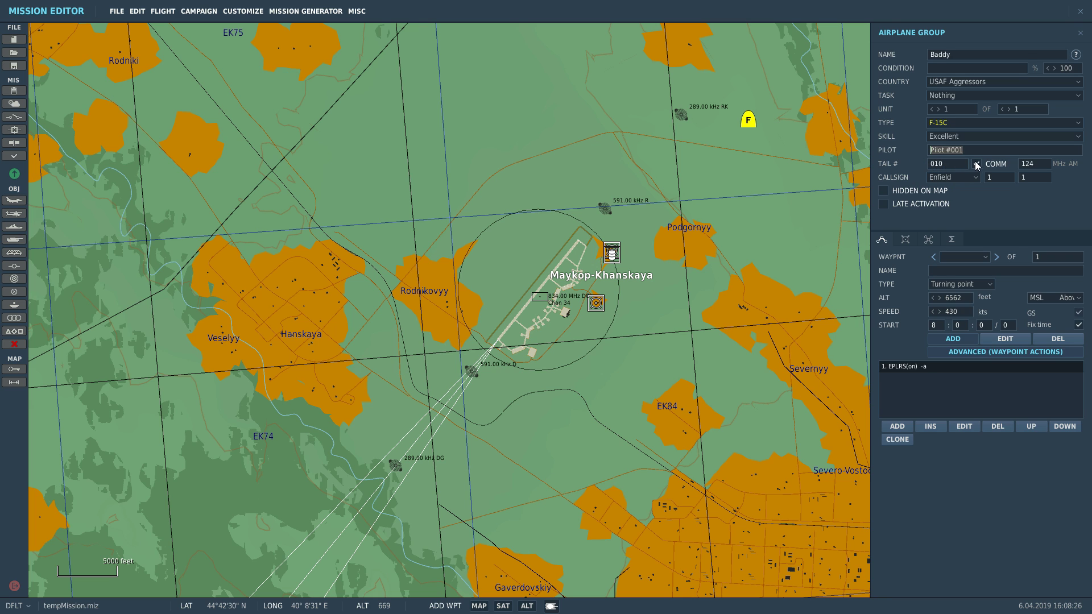
# Step: Set Baddy's callsign number to 1 and mark the group Hidden on Map
pyautogui.click(1035, 164)
pyautogui.click(974, 176)
pyautogui.click(884, 192)
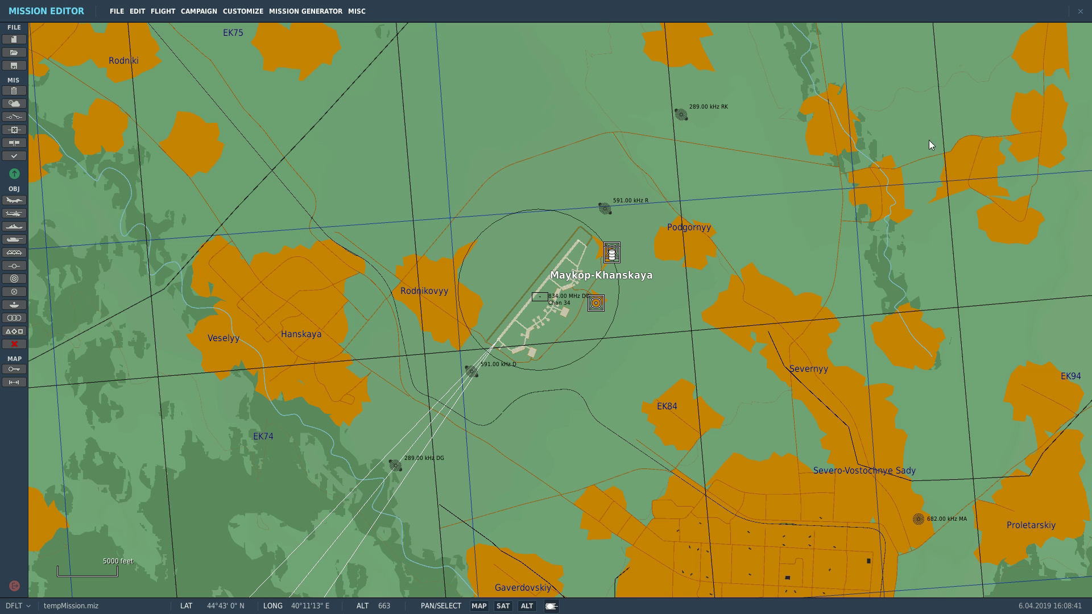
# Step: Reselect Baddy through the Unit List, leaving late activation switched off
pyautogui.click(1080, 33)
pyautogui.click(16, 333)
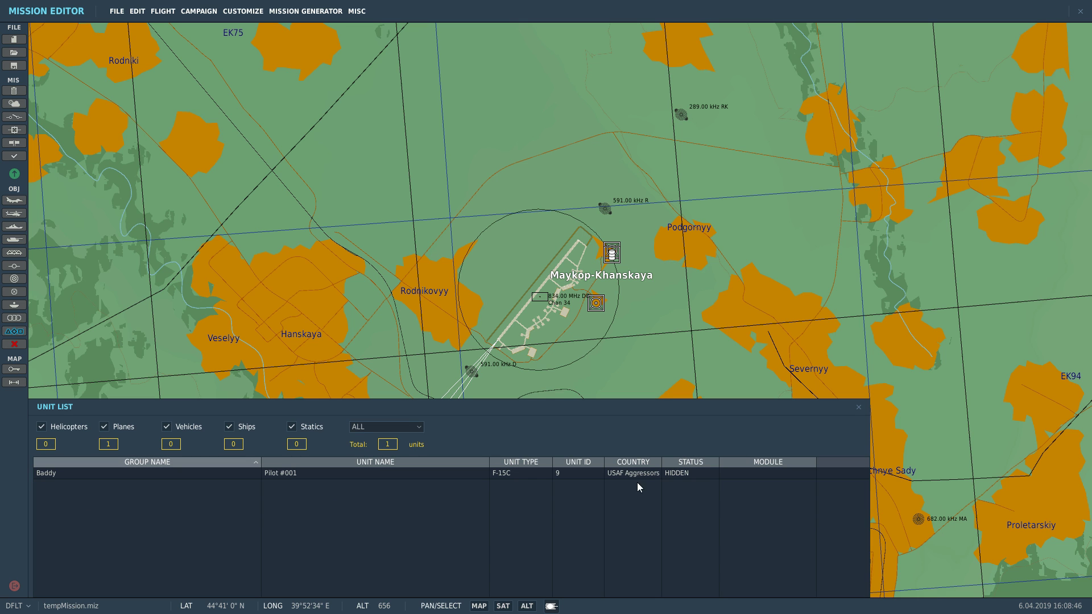
pyautogui.click(686, 472)
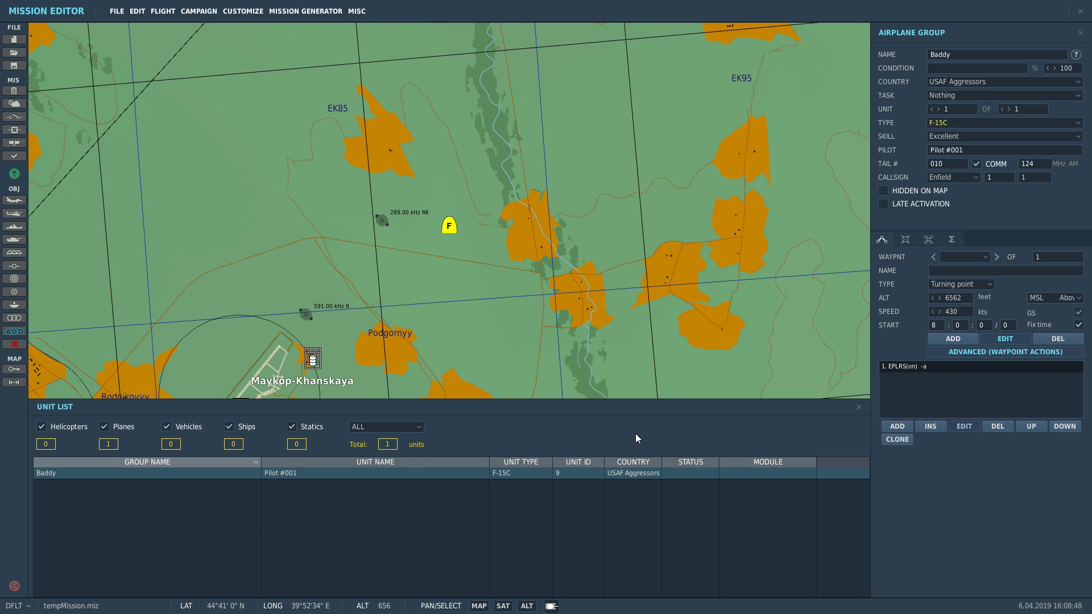
pyautogui.click(859, 407)
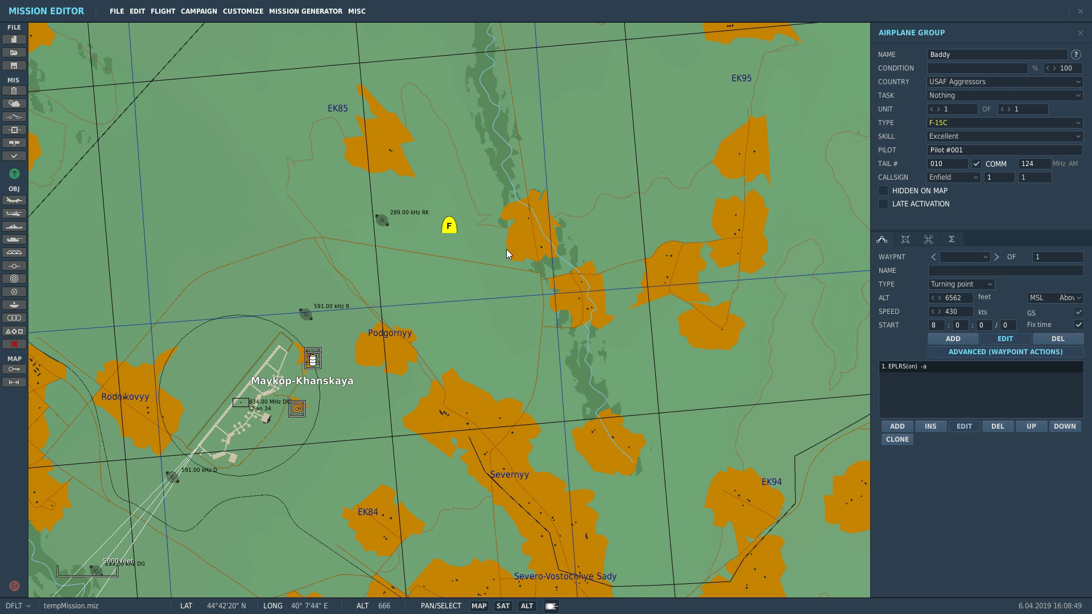
pyautogui.scroll(1, 255, 203)
pyautogui.scroll(1, 254, 200)
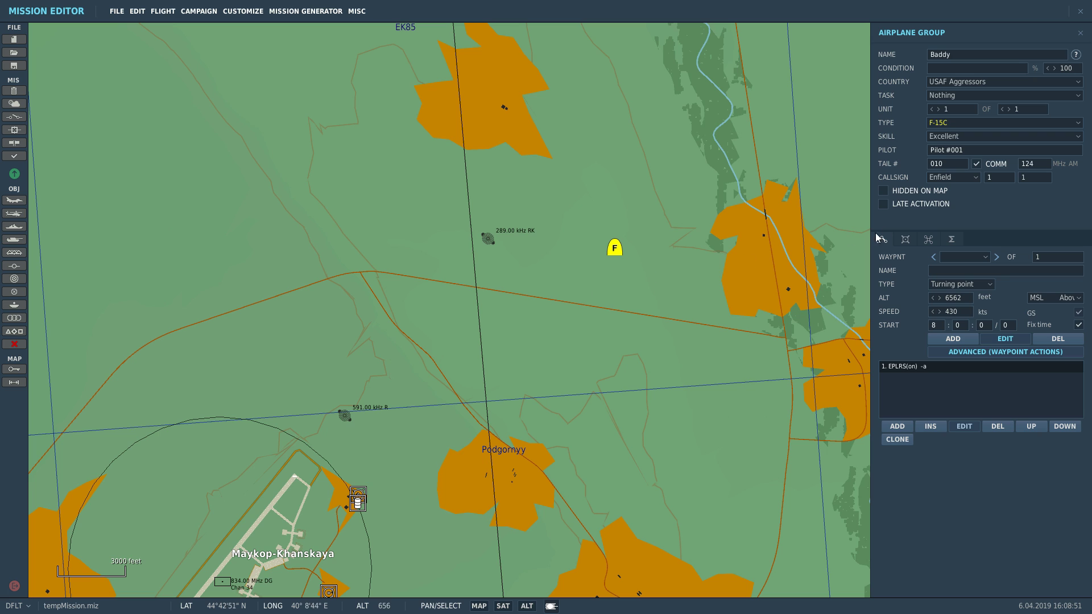
pyautogui.click(883, 203)
pyautogui.click(908, 208)
# Step: Reselect the Baddy F-15C marker and set its waypoint to 16562 ft altitude and 330 kts
pyautogui.click(553, 333)
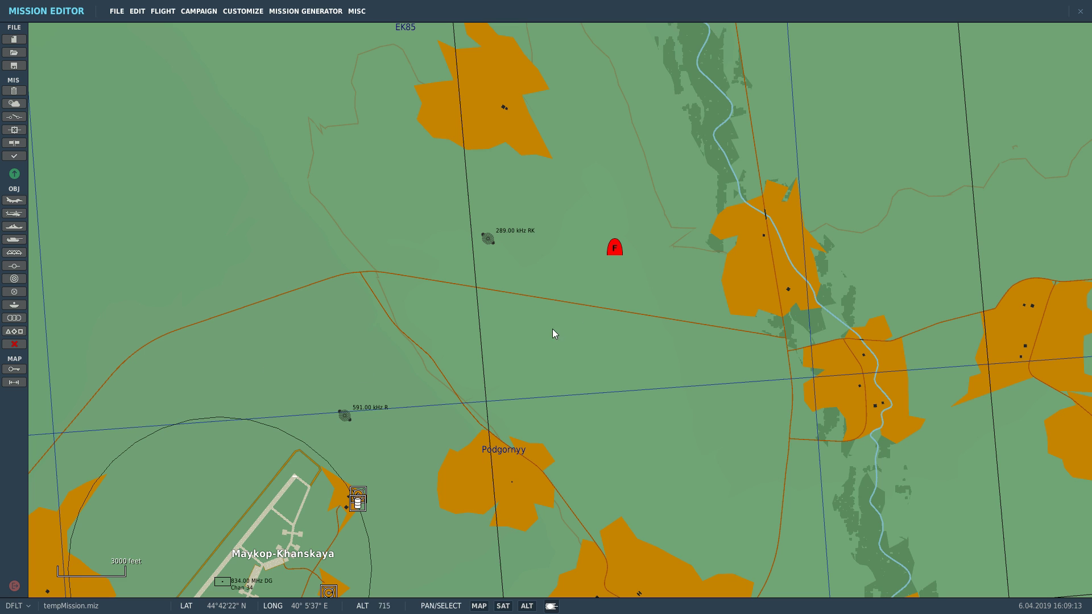
pyautogui.click(616, 250)
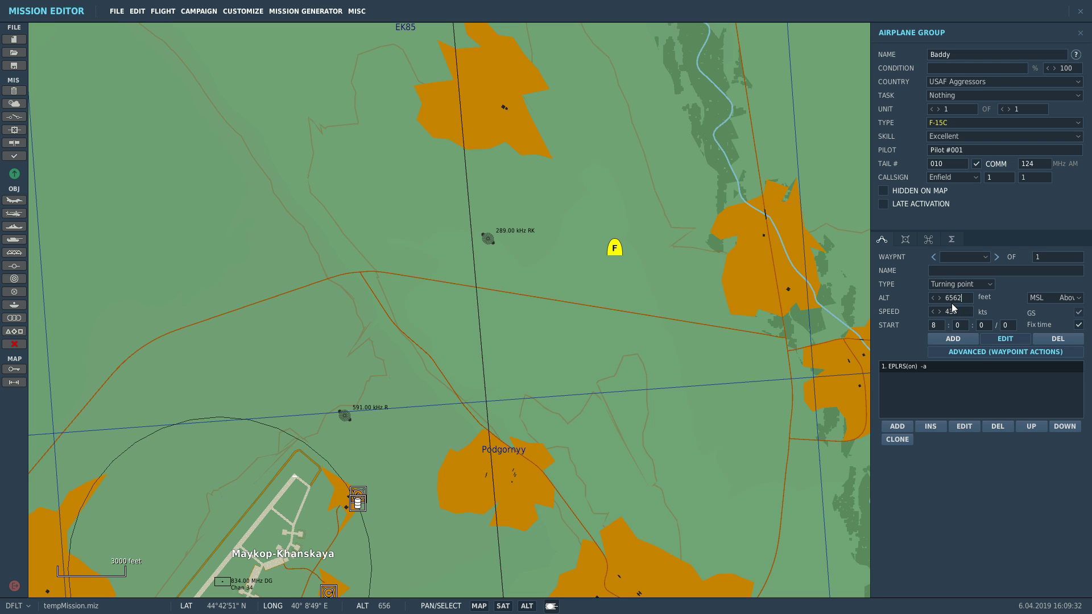
pyautogui.write('1')
pyautogui.press('Delete')
pyautogui.write('30')
# Step: Give Baddy's F-15C the AIM-120*8,Fuel payload in the Loadout Editor
pyautogui.click(905, 239)
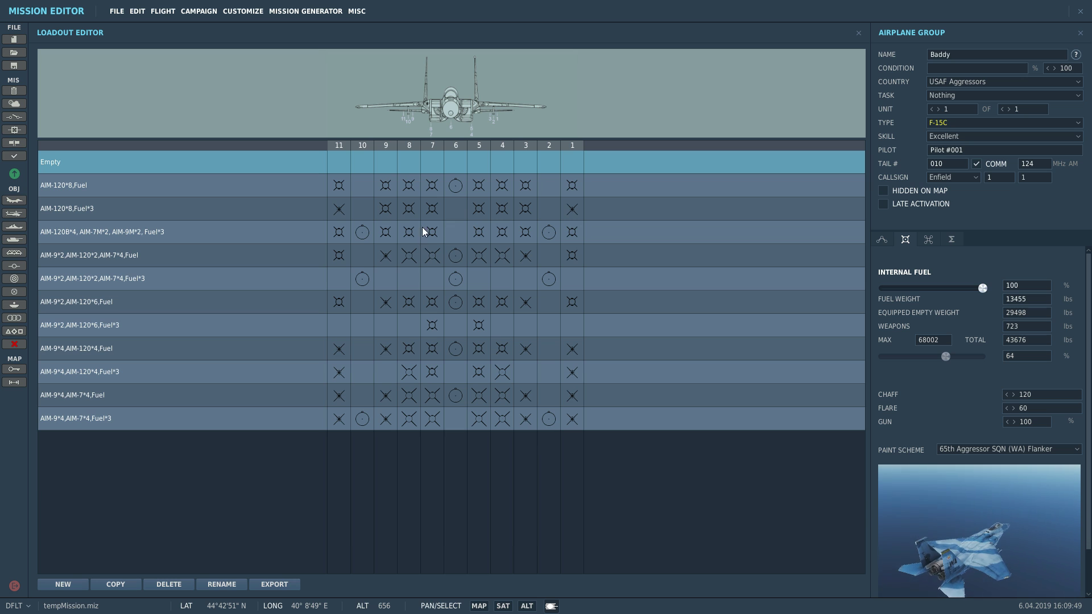
pyautogui.rightClick(391, 189)
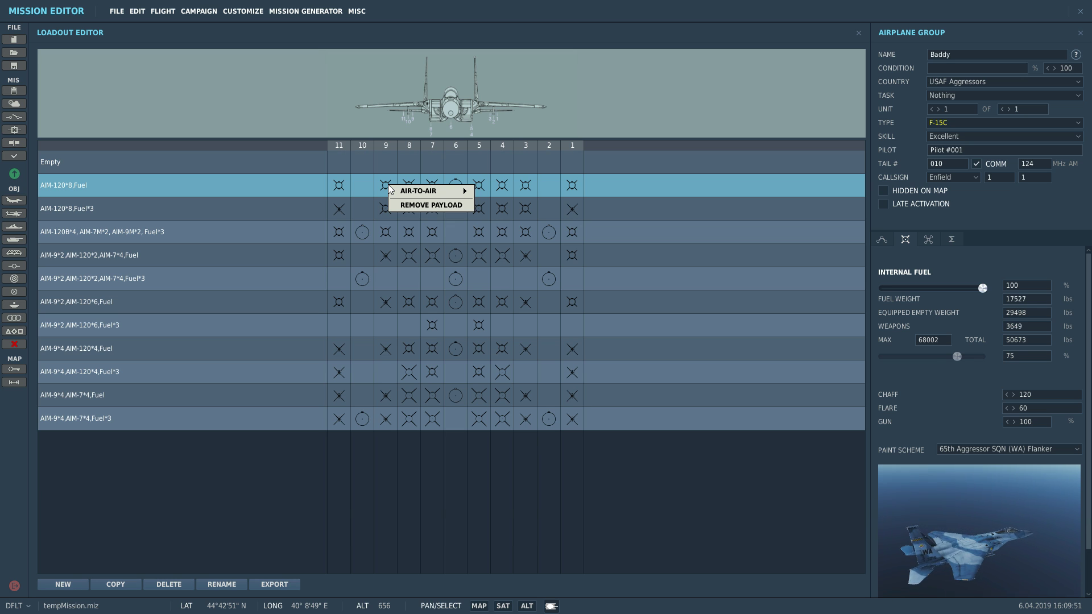
pyautogui.moveTo(411, 192)
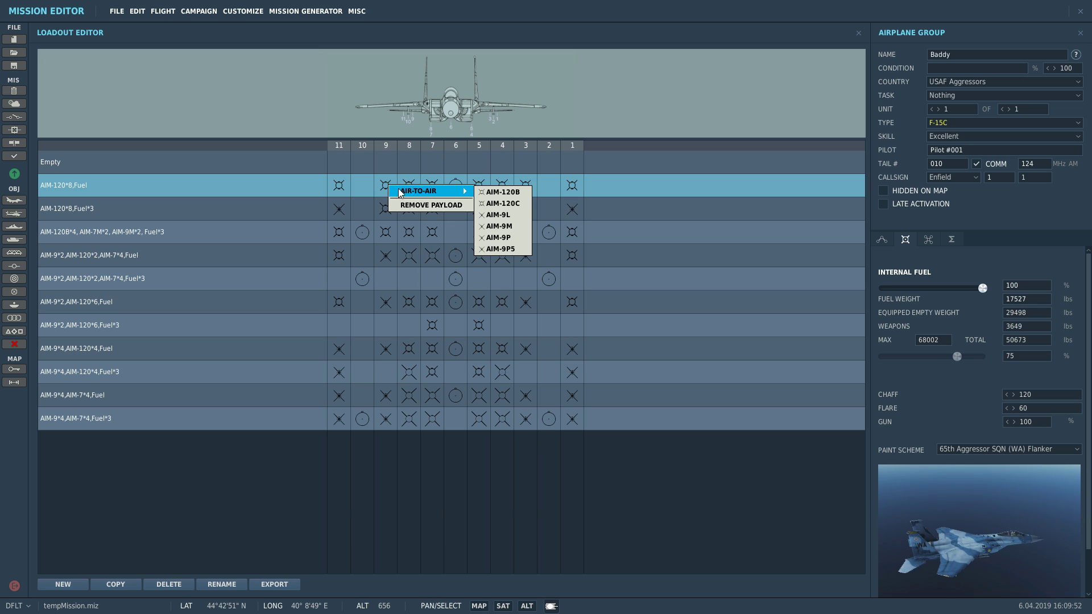
pyautogui.click(499, 226)
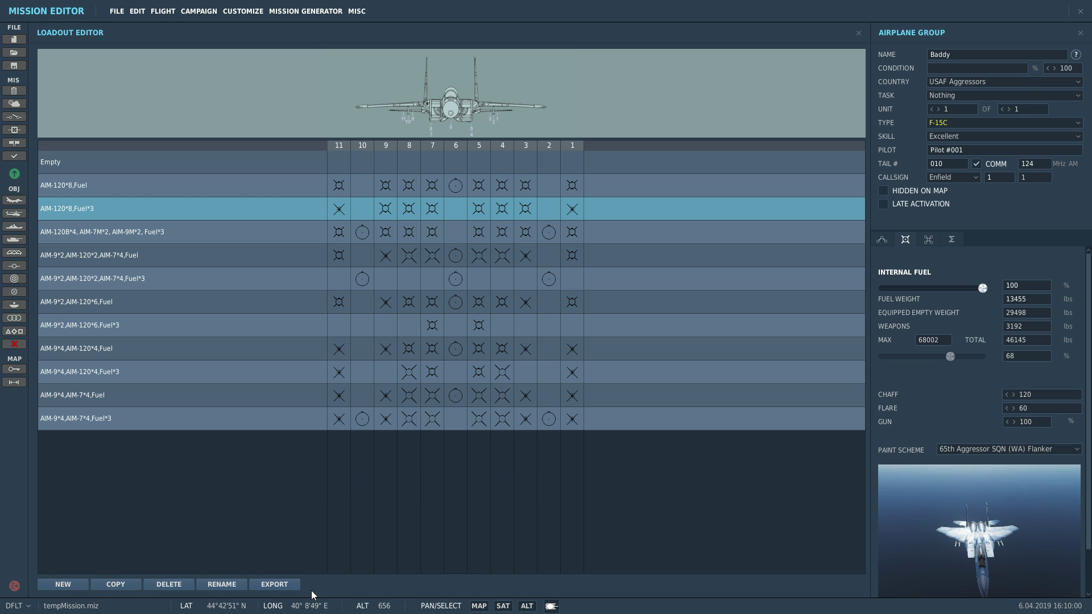
pyautogui.click(446, 189)
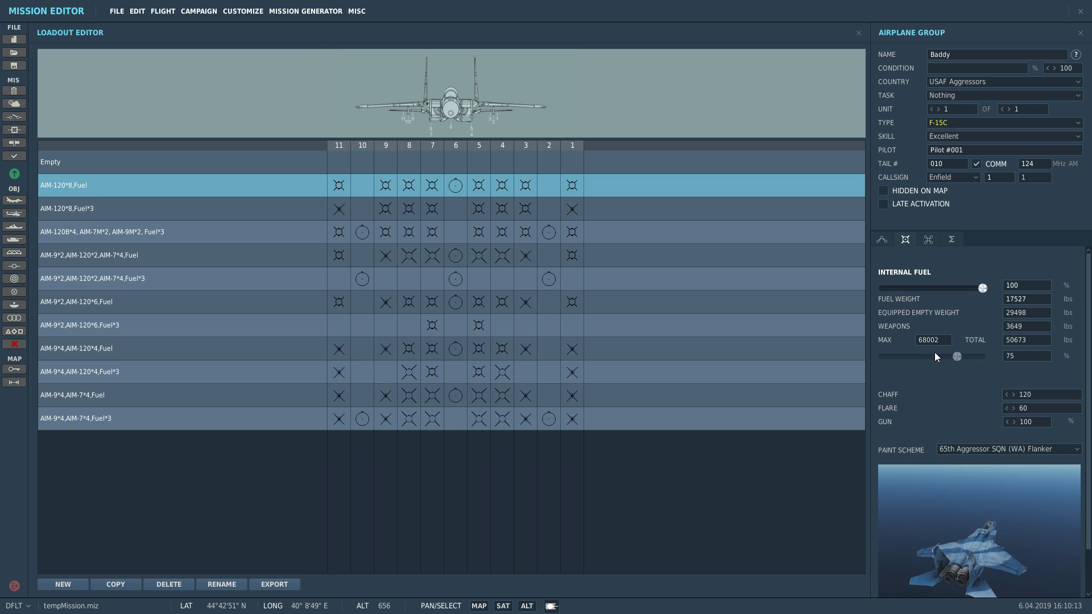
# Step: Review MAX and TOTAL weights and apply the 65th Aggressor SQN (WA) MiG paint scheme
pyautogui.click(1028, 340)
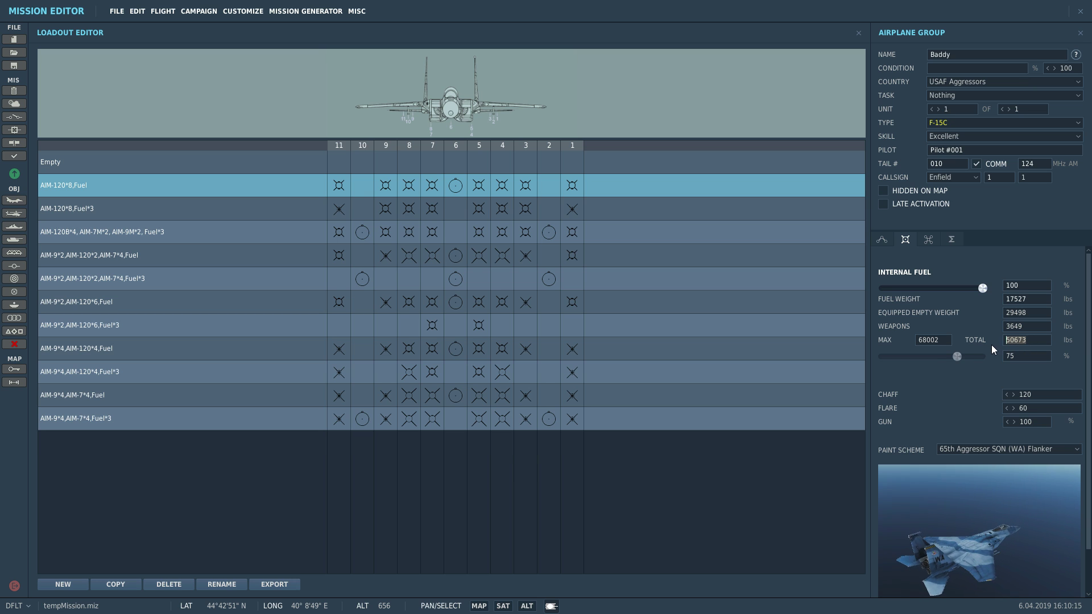
pyautogui.click(940, 339)
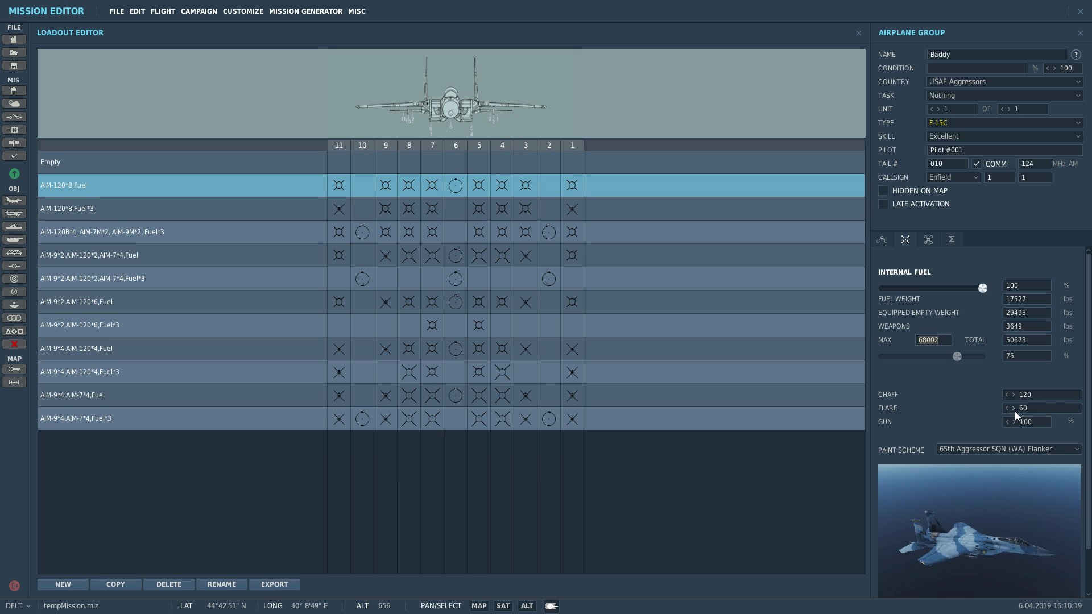
pyautogui.click(1011, 449)
pyautogui.click(1001, 473)
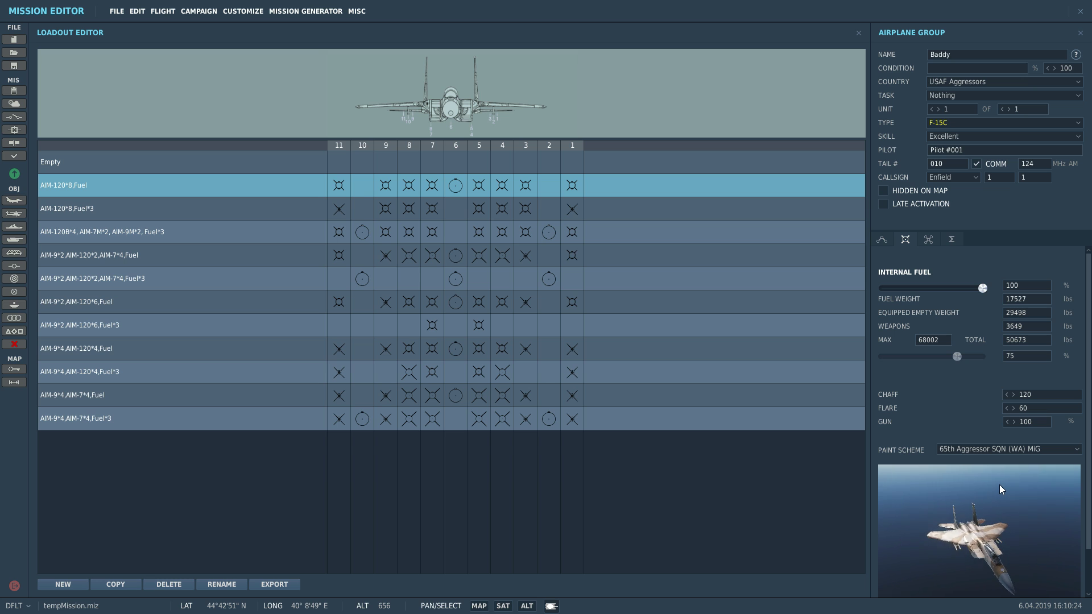
pyautogui.click(933, 240)
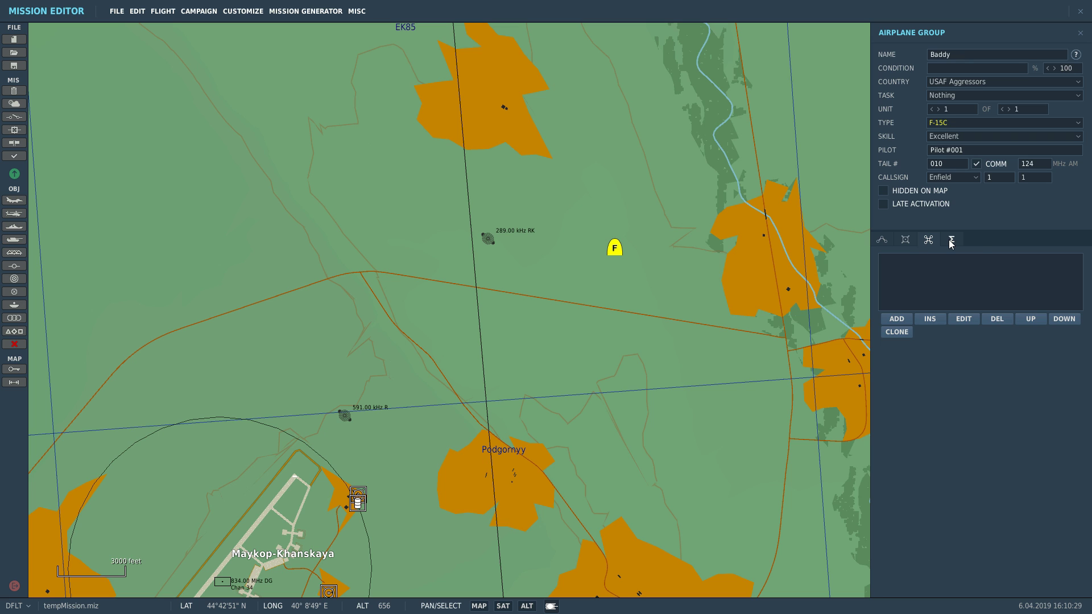
# Step: Review Baddy's flight summary, then return to its route and waypoint settings
pyautogui.click(951, 242)
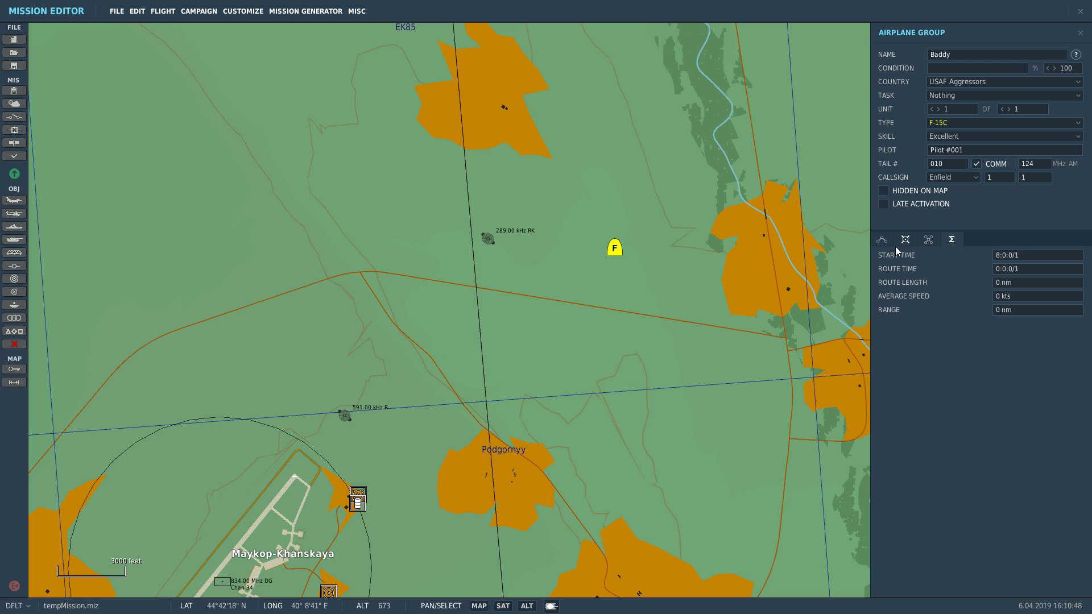
pyautogui.click(882, 239)
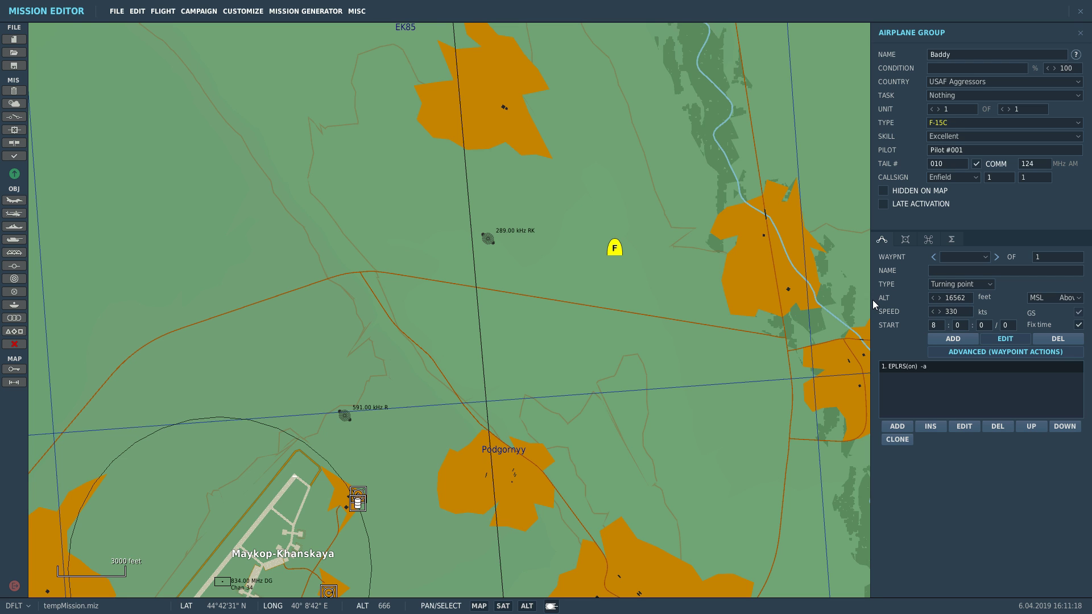
# Step: Raise Baddy to four F-15Cs, close its panel and view Maykop-Khanskaya airfield
pyautogui.click(1008, 108)
pyautogui.click(1008, 108)
pyautogui.click(932, 109)
pyautogui.click(903, 241)
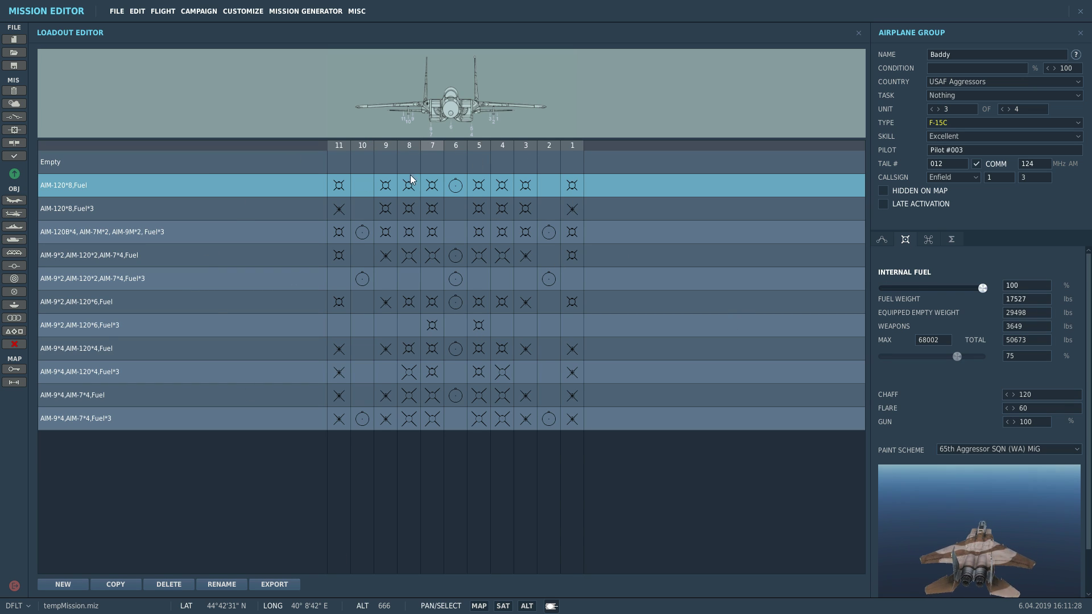
pyautogui.click(858, 33)
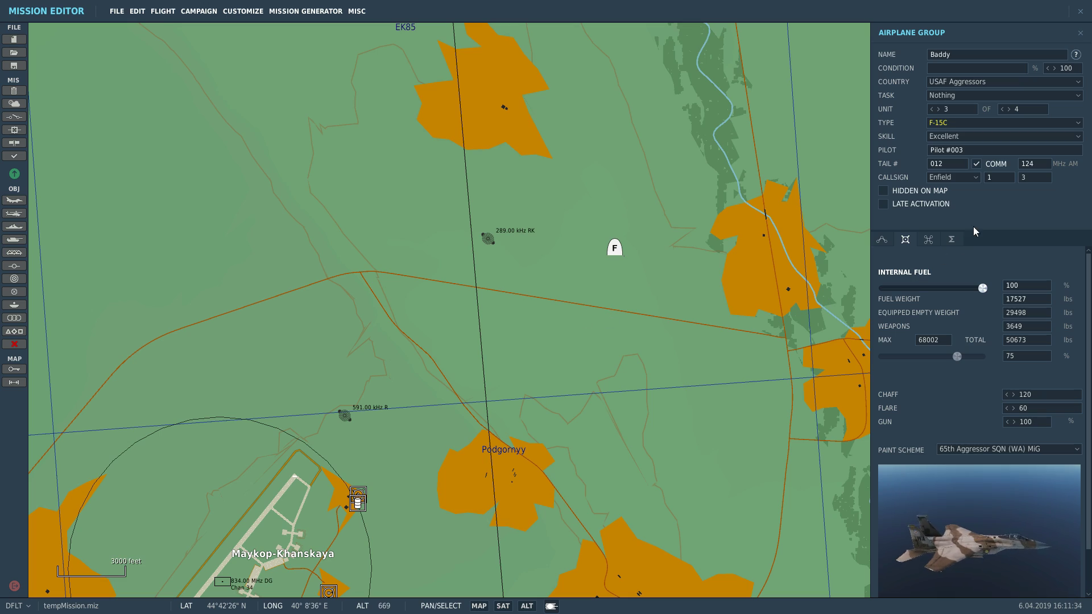
pyautogui.click(1080, 32)
pyautogui.scroll(-2, 776, 212)
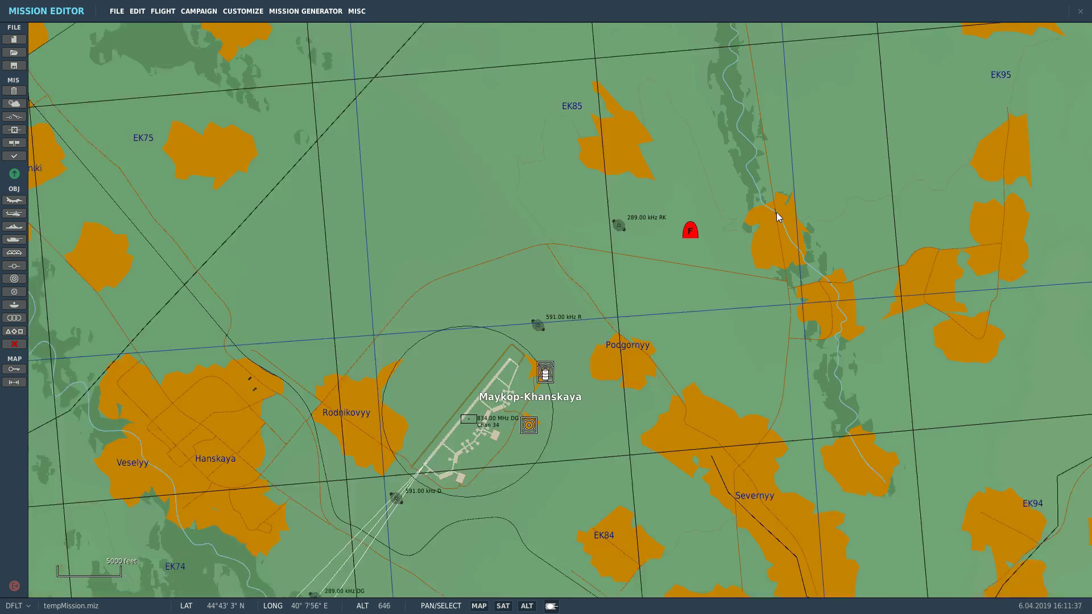
pyautogui.scroll(3, 443, 455)
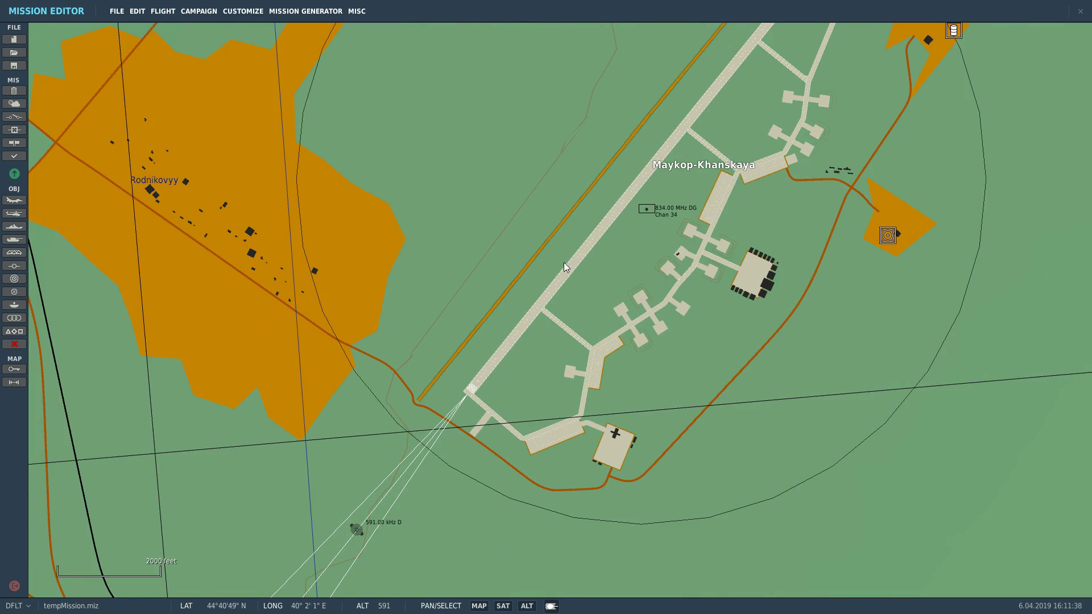
# Step: Place a new F-15C group on the Maykop-Khanskaya apron set to Takeoff from ramp
pyautogui.click(13, 204)
pyautogui.scroll(4, 596, 394)
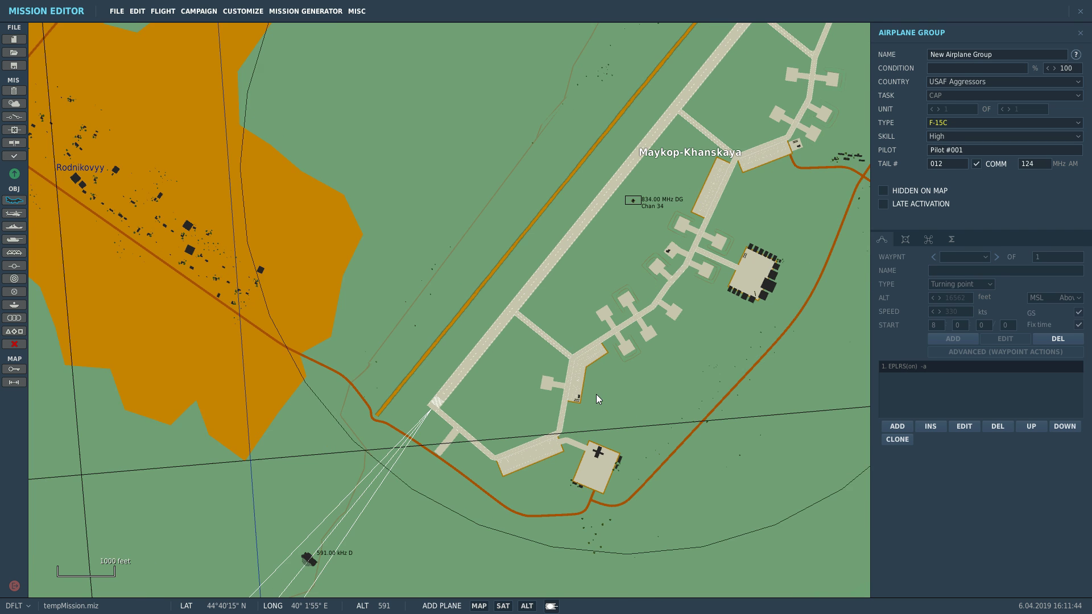
pyautogui.click(697, 236)
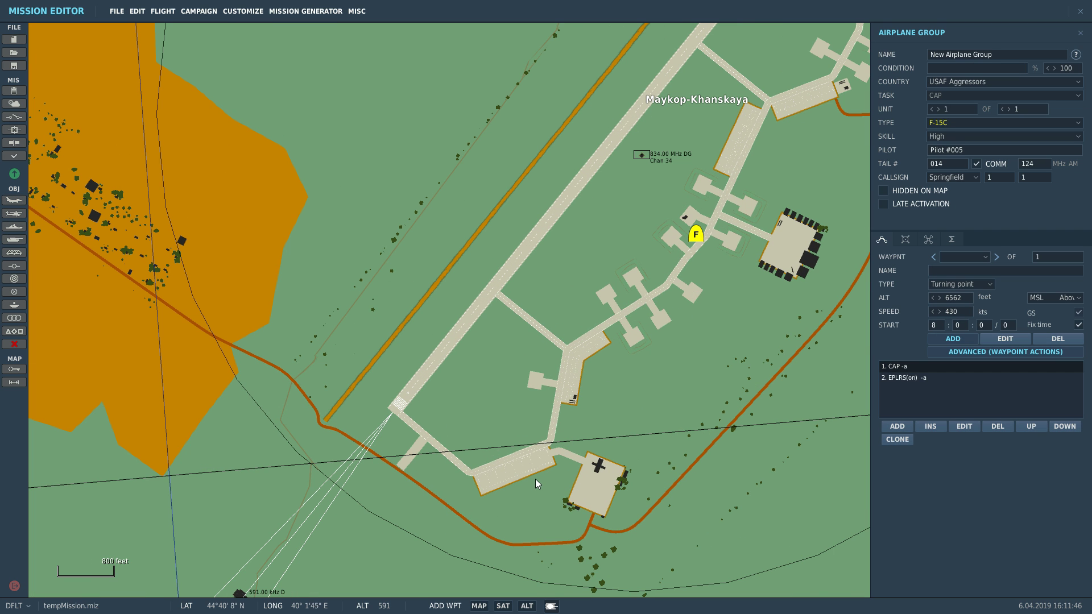
pyautogui.scroll(-1, 436, 468)
pyautogui.click(961, 285)
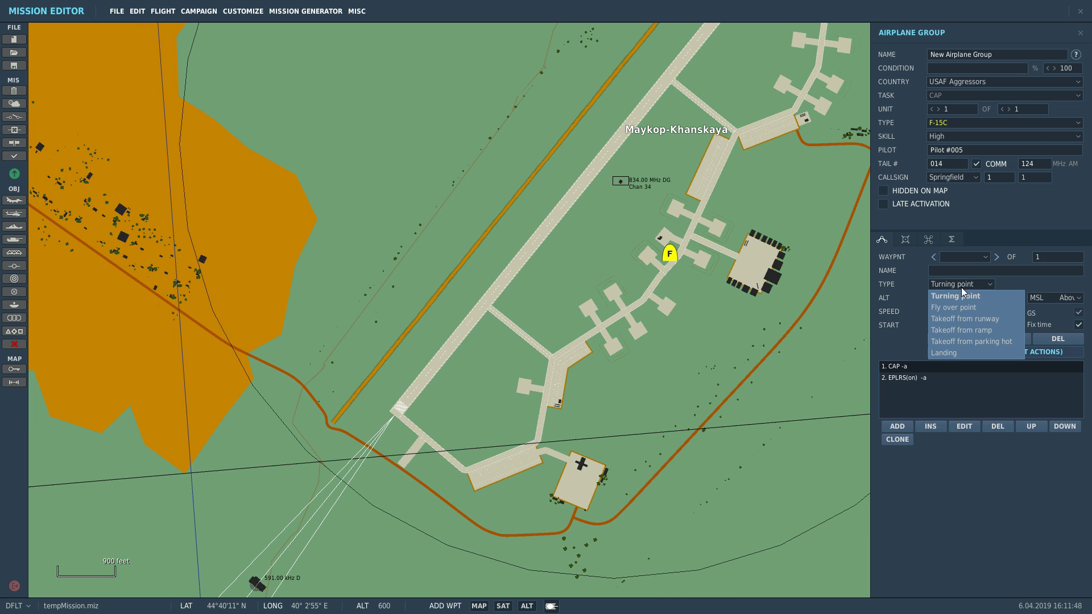
pyautogui.click(957, 289)
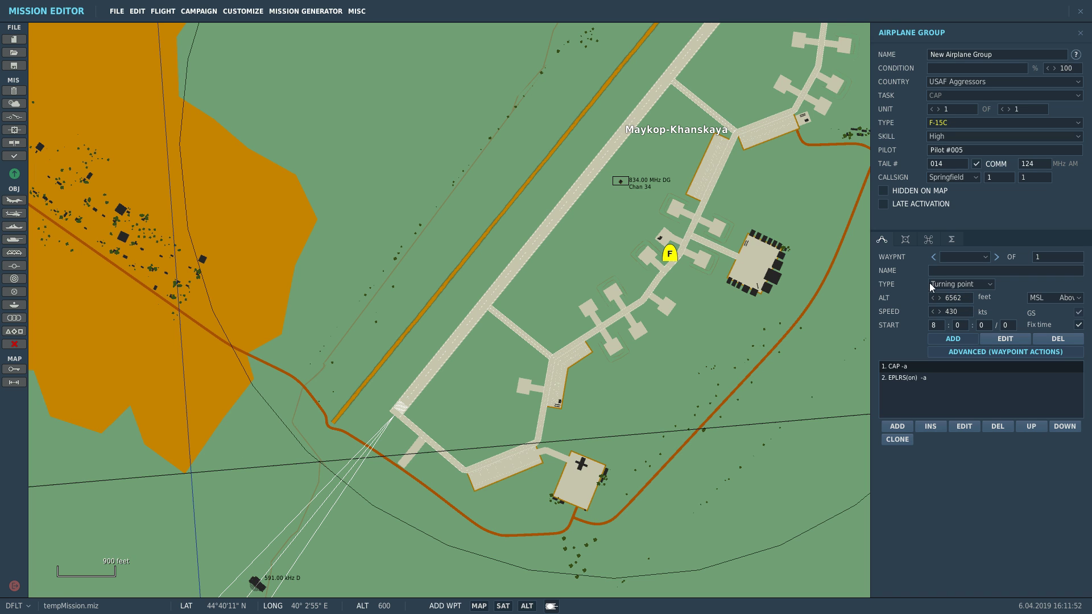
pyautogui.click(935, 284)
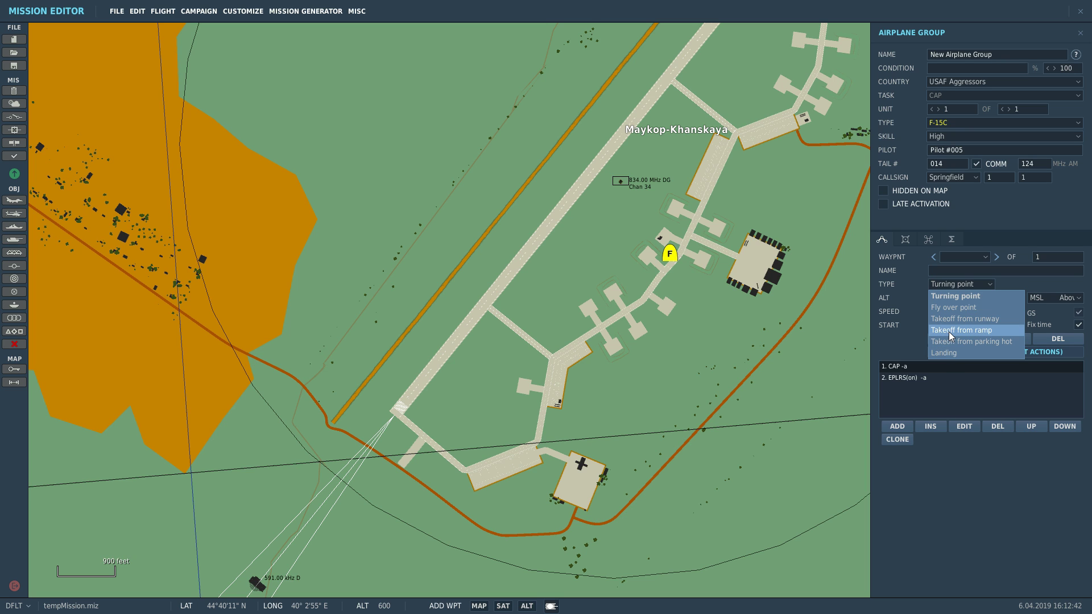
pyautogui.click(950, 335)
# Step: Park the new F-15C group at Maykop-Khanskaya parking spot 26
pyautogui.scroll(-3, 706, 251)
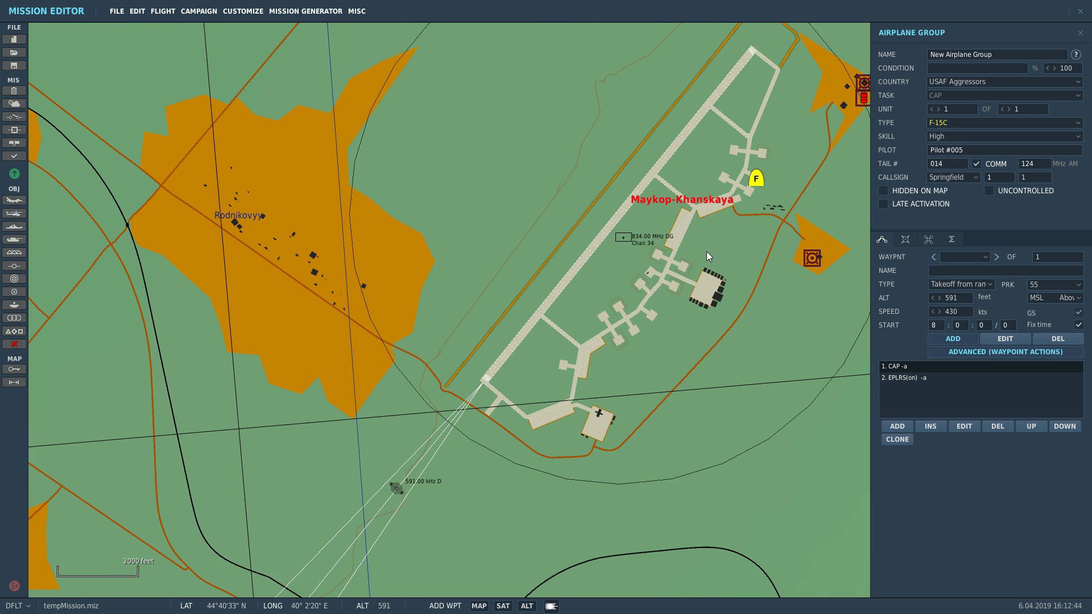
pyautogui.scroll(2, 779, 173)
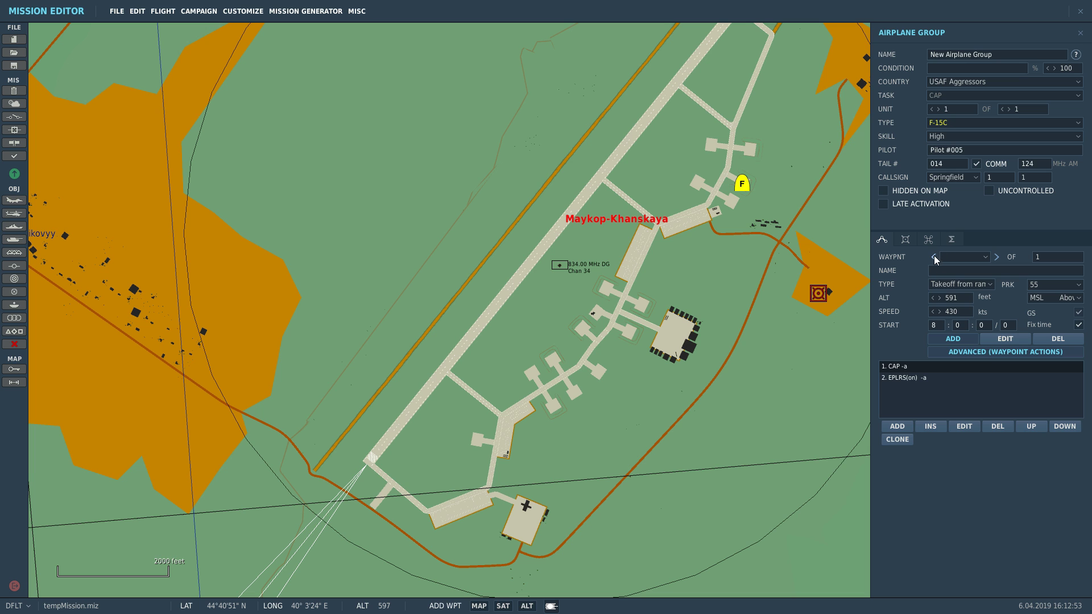
pyautogui.scroll(2, 585, 298)
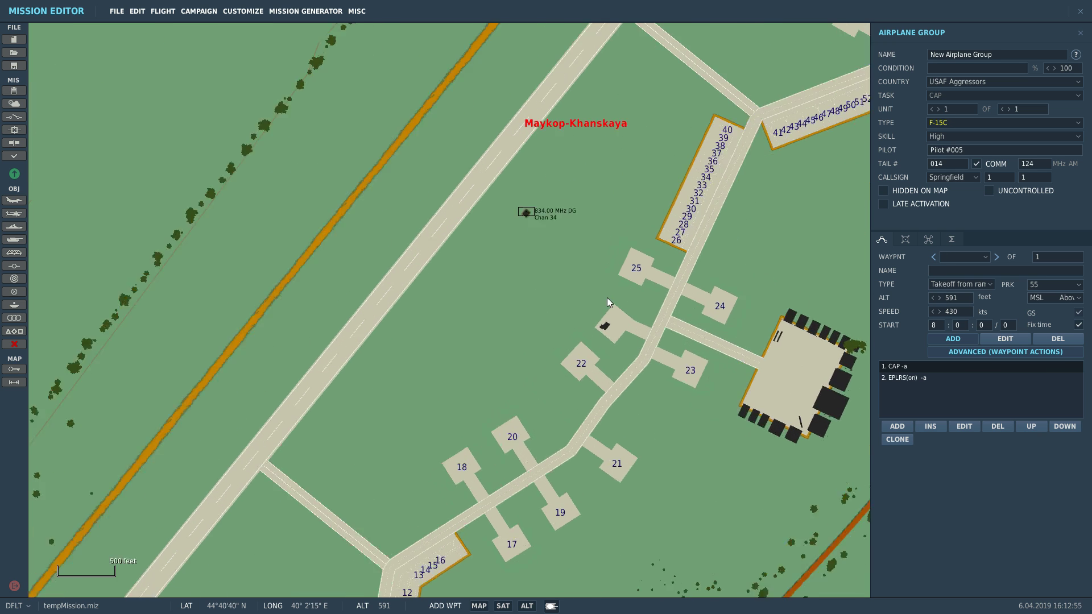
pyautogui.scroll(1, 607, 301)
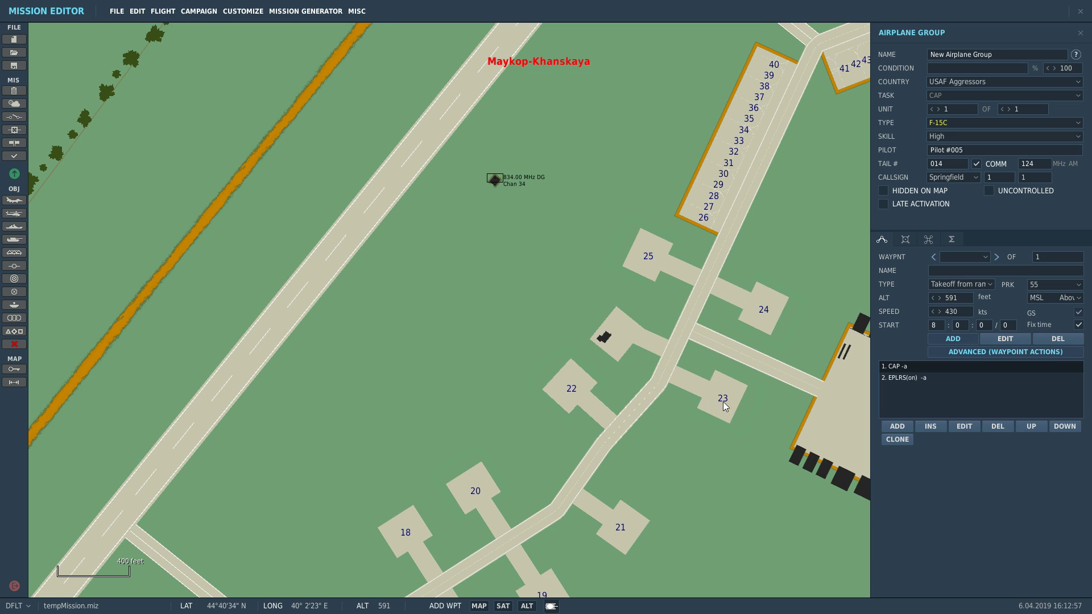
pyautogui.scroll(-3, 564, 220)
pyautogui.scroll(3, 711, 108)
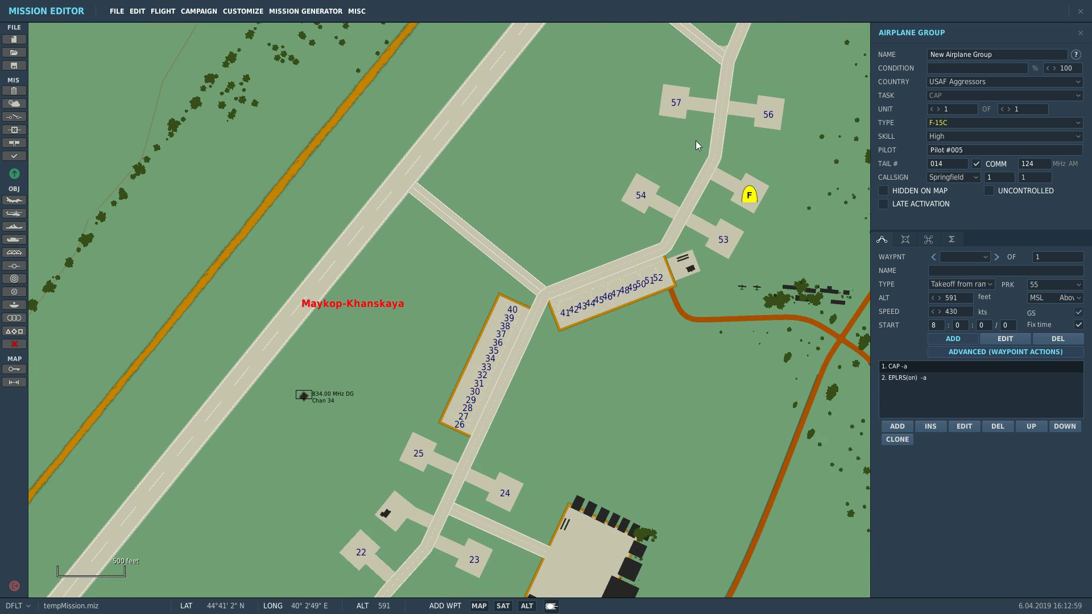
pyautogui.scroll(3, 506, 375)
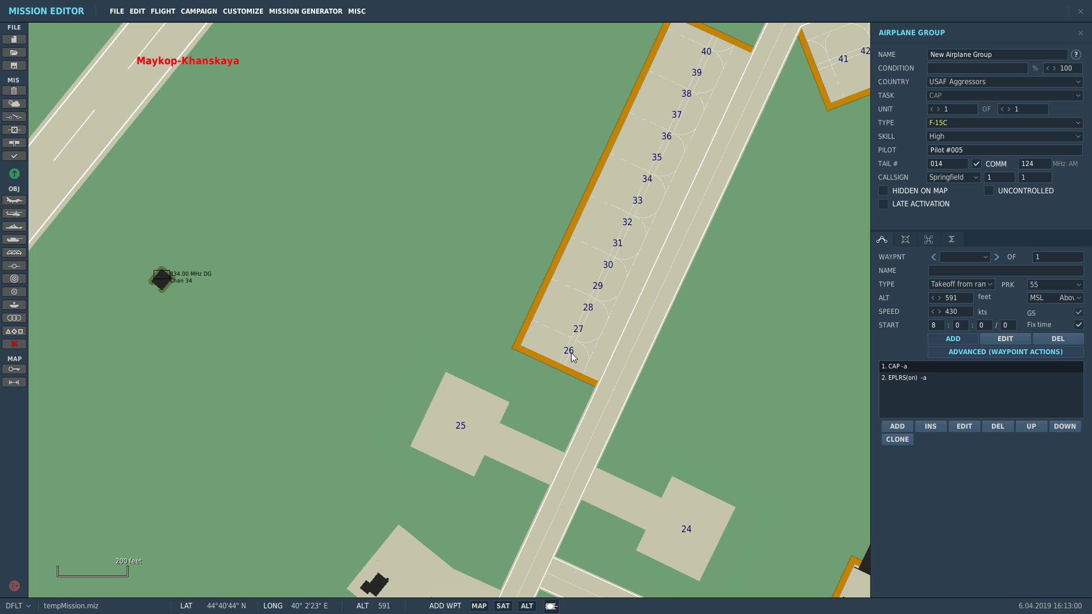
pyautogui.click(1046, 282)
pyautogui.scroll(5, 1042, 324)
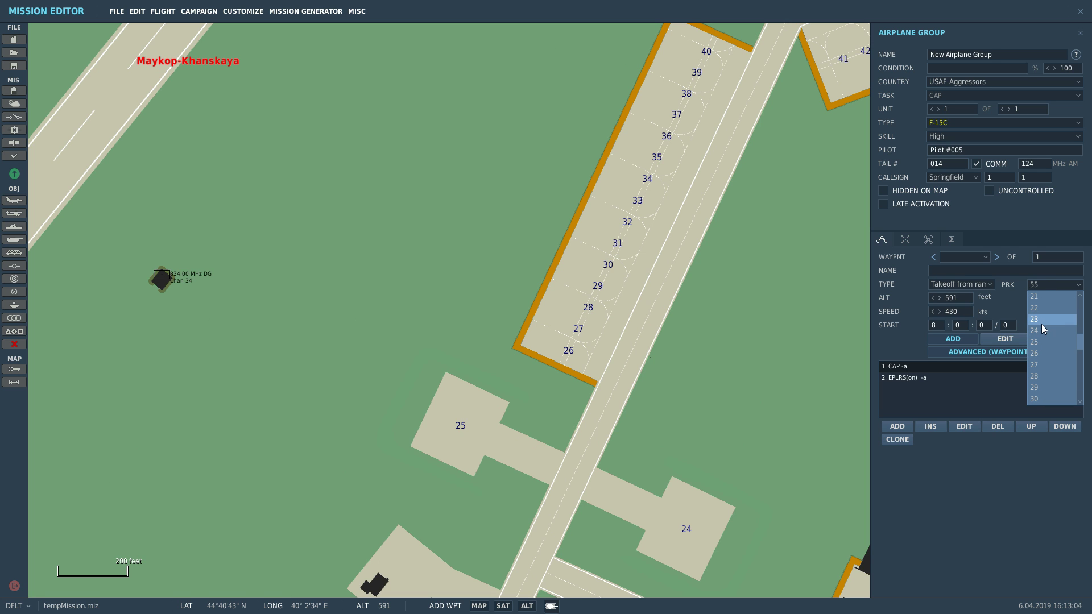
pyautogui.click(1044, 354)
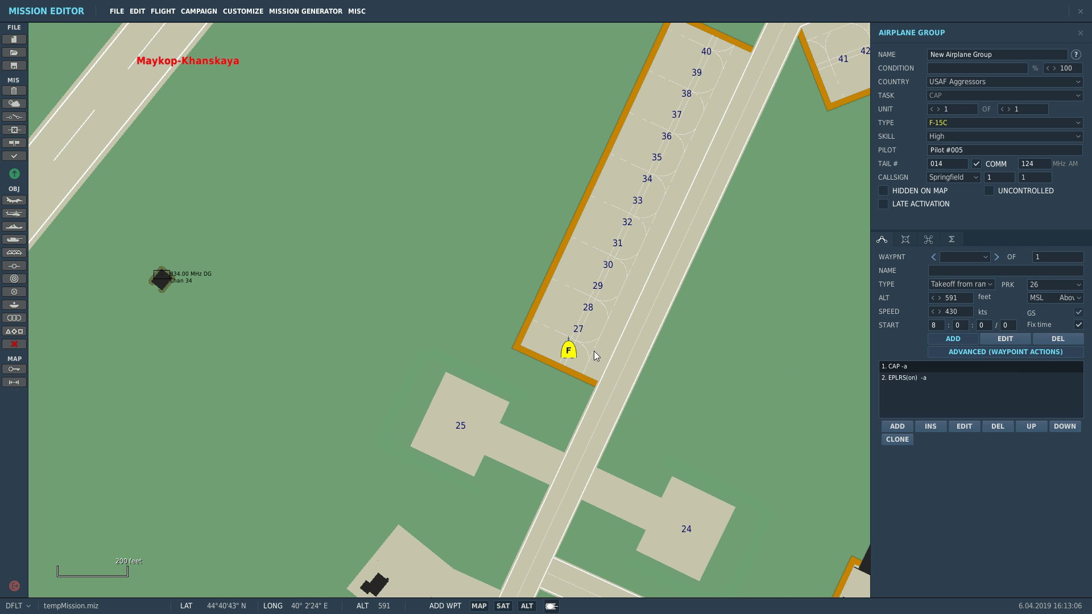
pyautogui.scroll(4, 561, 354)
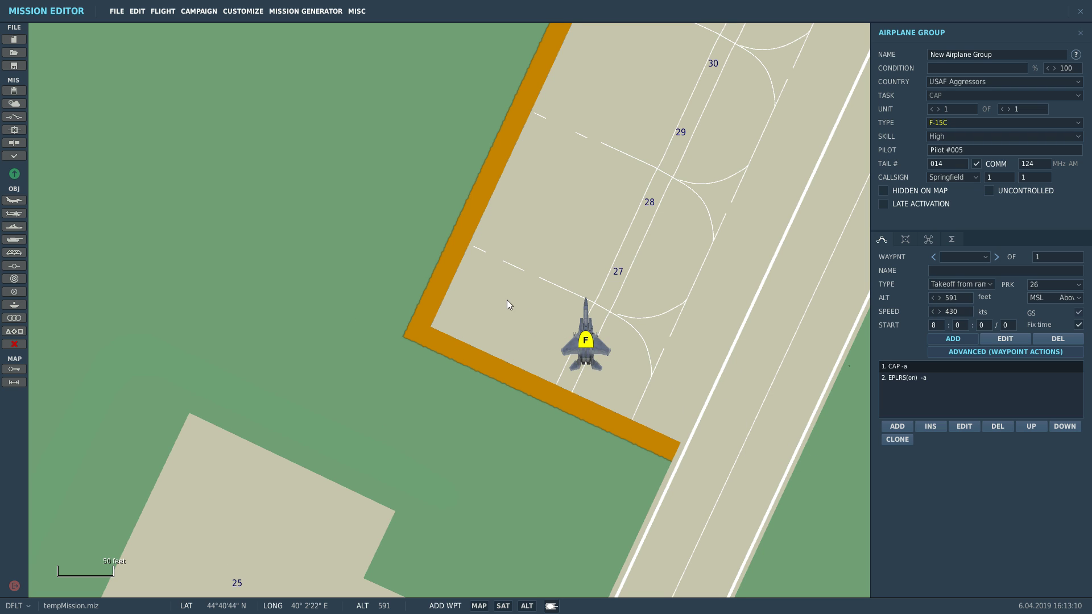
pyautogui.scroll(-6, 616, 245)
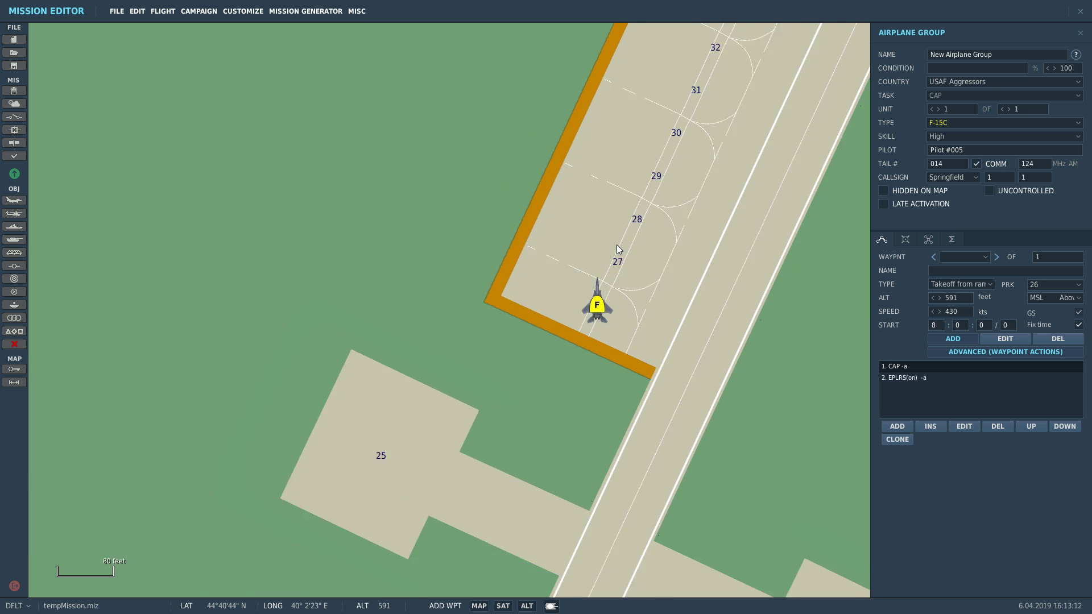
pyautogui.scroll(-2, 617, 244)
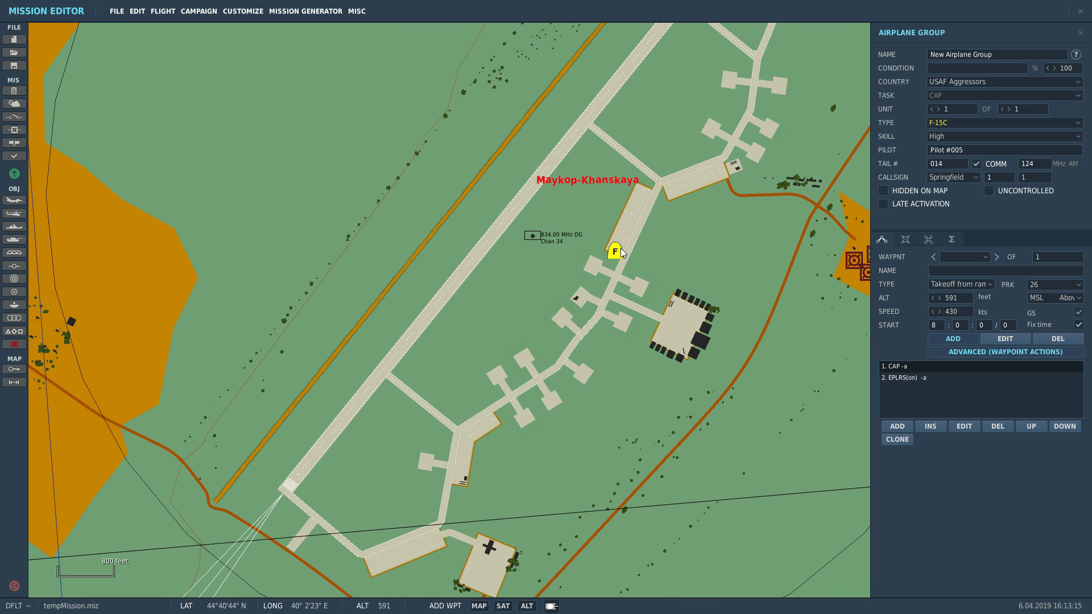
# Step: Place another F-15C group on the apron set to Takeoff from parking hot
pyautogui.click(14, 201)
pyautogui.scroll(7, 635, 244)
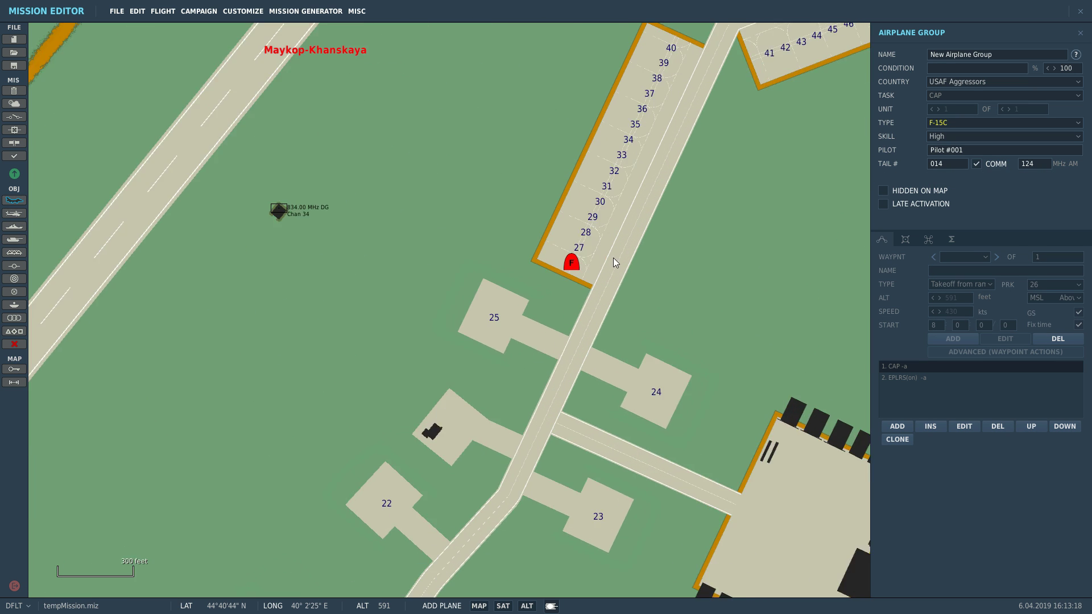
pyautogui.click(523, 214)
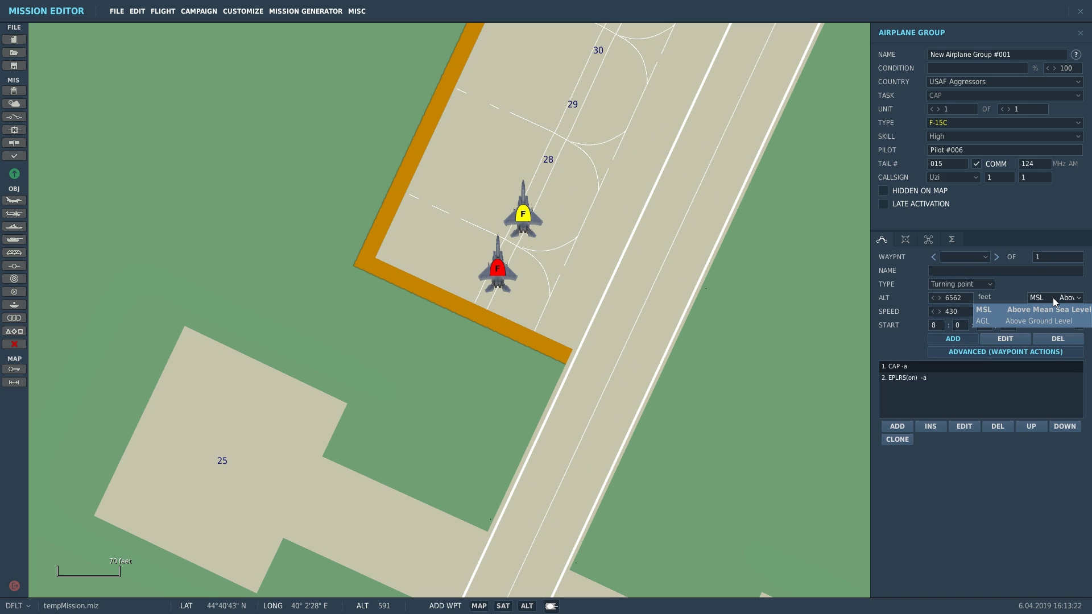
pyautogui.click(964, 286)
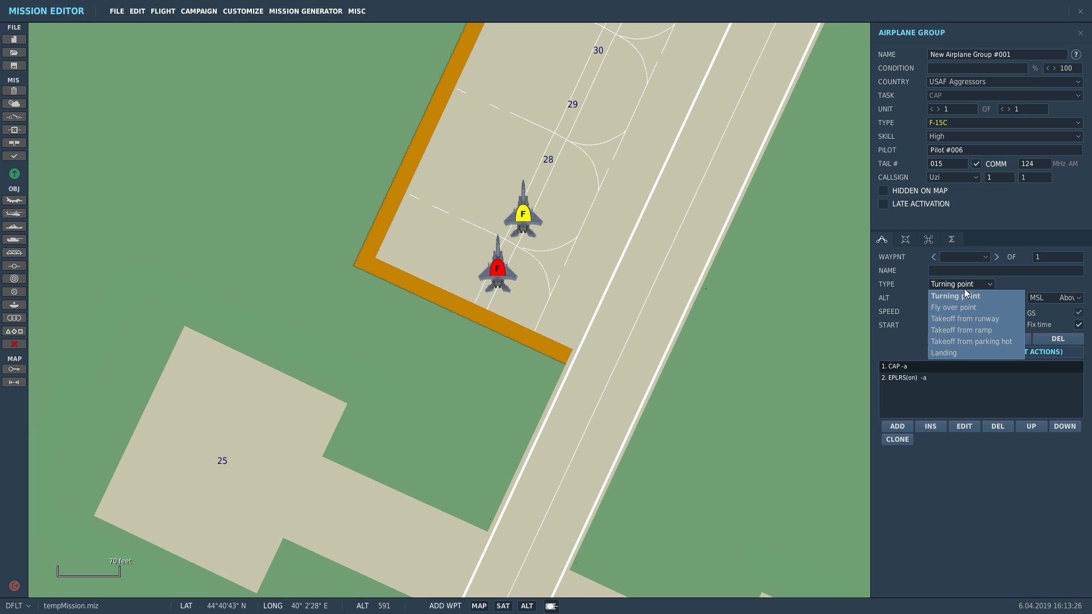
pyautogui.click(957, 343)
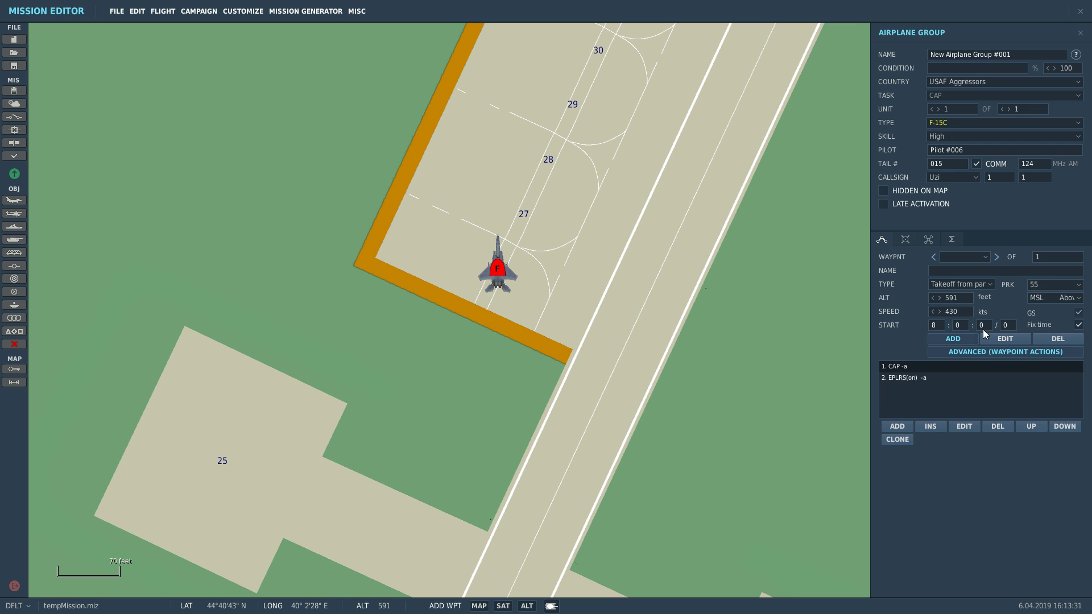
# Step: Park this F-15C group at Maykop-Khanskaya spot 27
pyautogui.click(1042, 284)
pyautogui.scroll(5, 1038, 342)
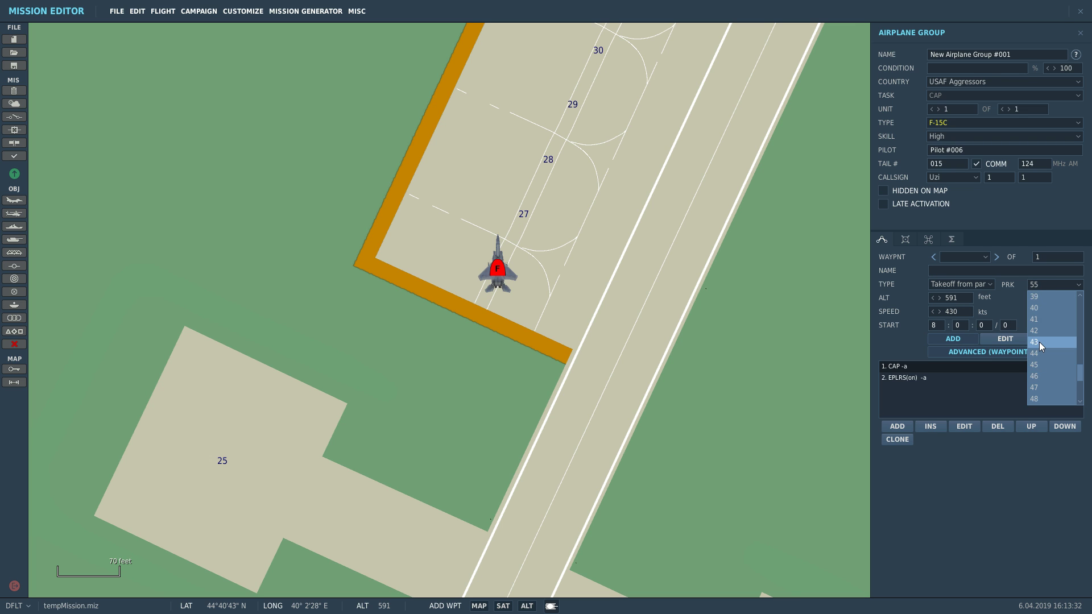
pyautogui.scroll(3, 1037, 338)
pyautogui.click(1038, 364)
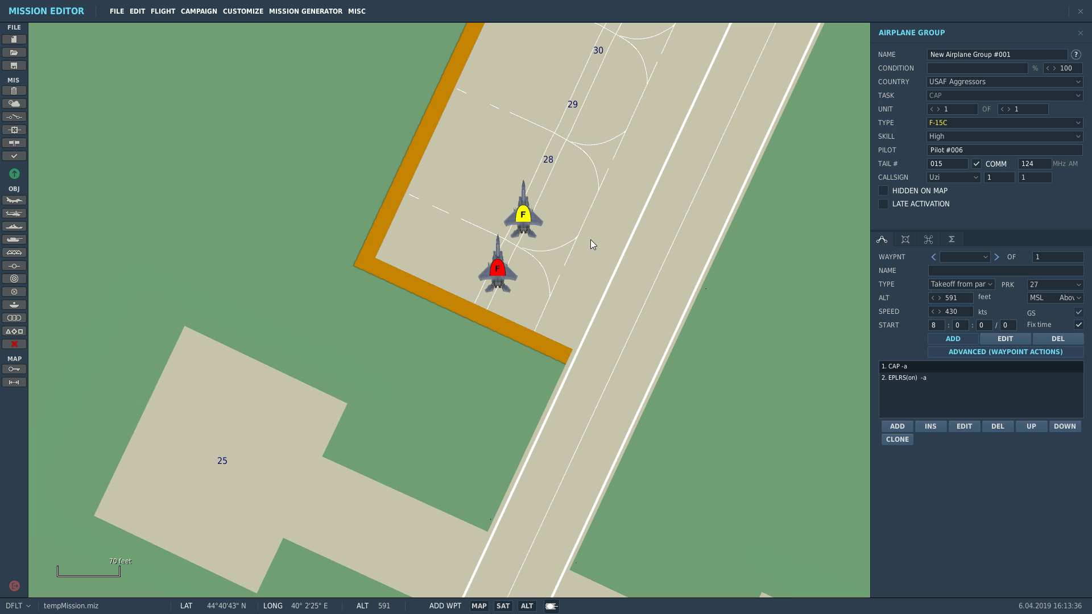
pyautogui.scroll(-4, 607, 250)
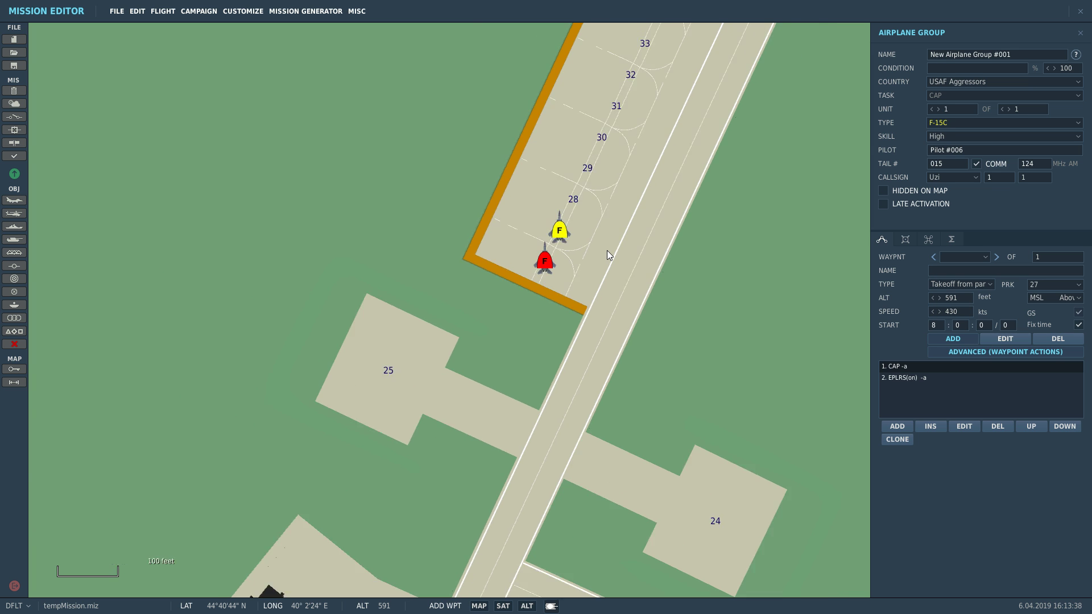
pyautogui.scroll(-5, 606, 250)
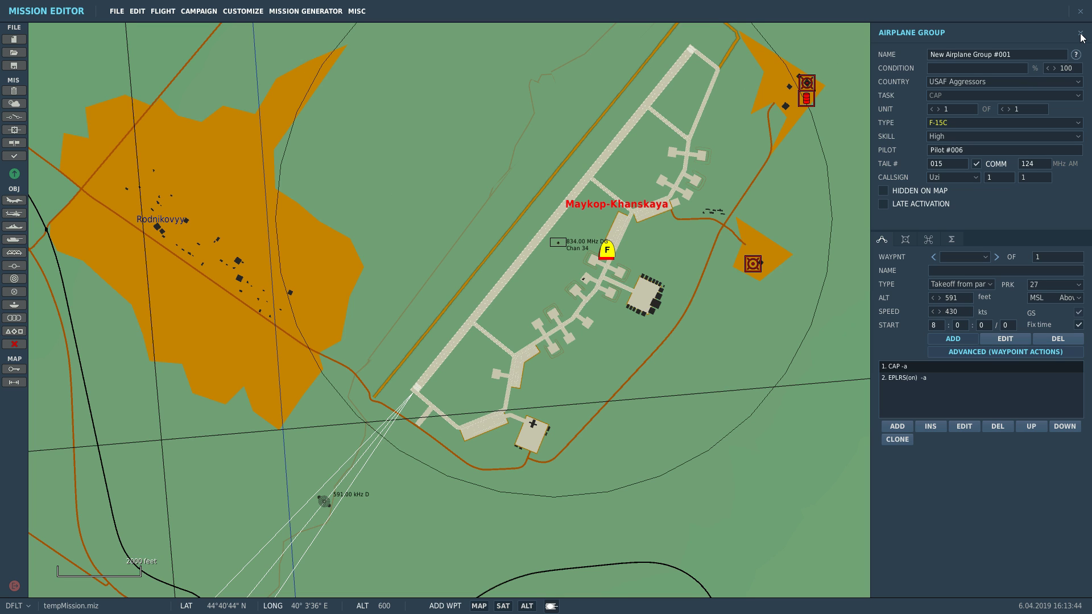
# Step: Close the current group's panel and place a new F-15C group on the Maykop apron
pyautogui.click(935, 139)
pyautogui.click(937, 139)
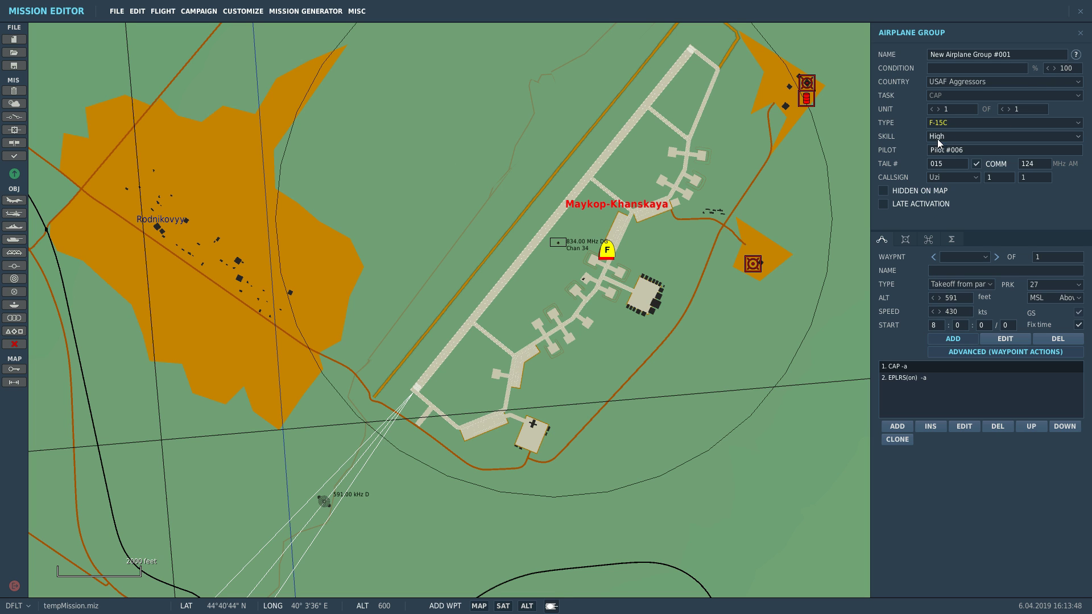
pyautogui.click(1079, 33)
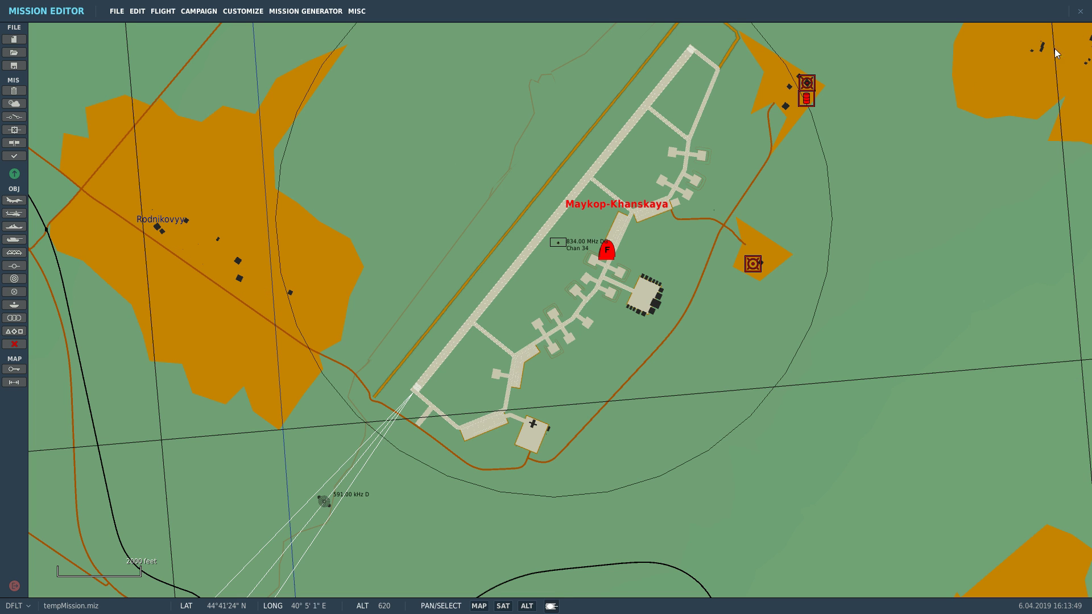
pyautogui.click(14, 200)
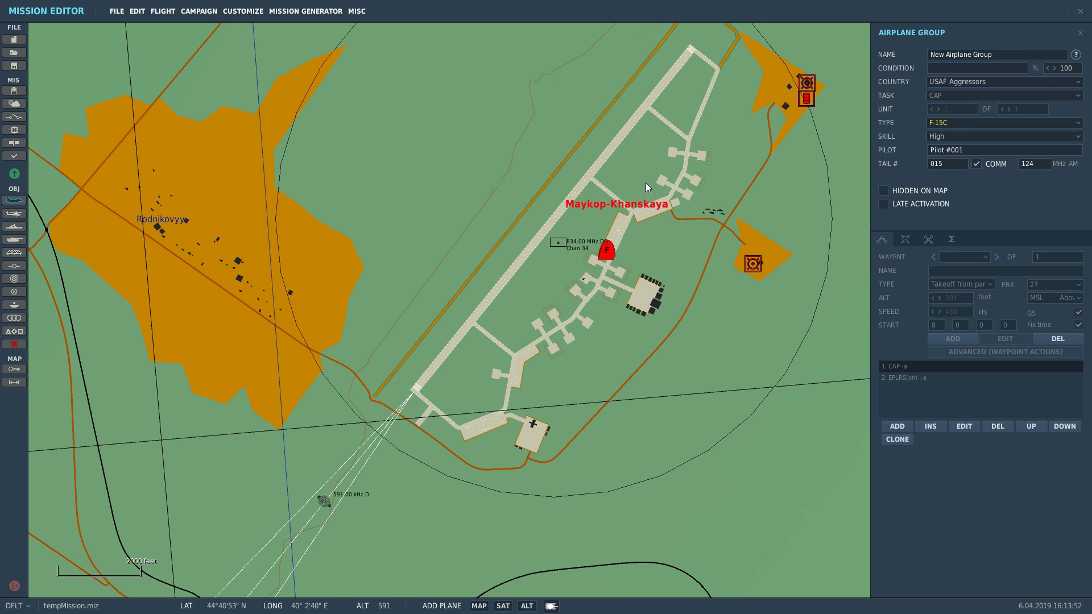
pyautogui.scroll(2, 637, 201)
pyautogui.scroll(5, 609, 230)
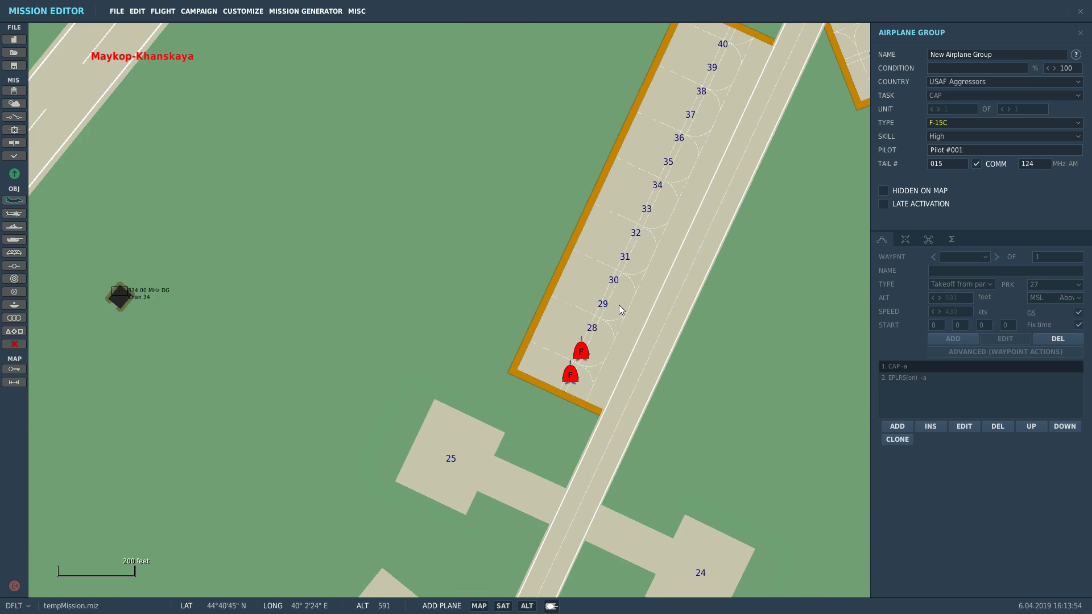
pyautogui.click(584, 333)
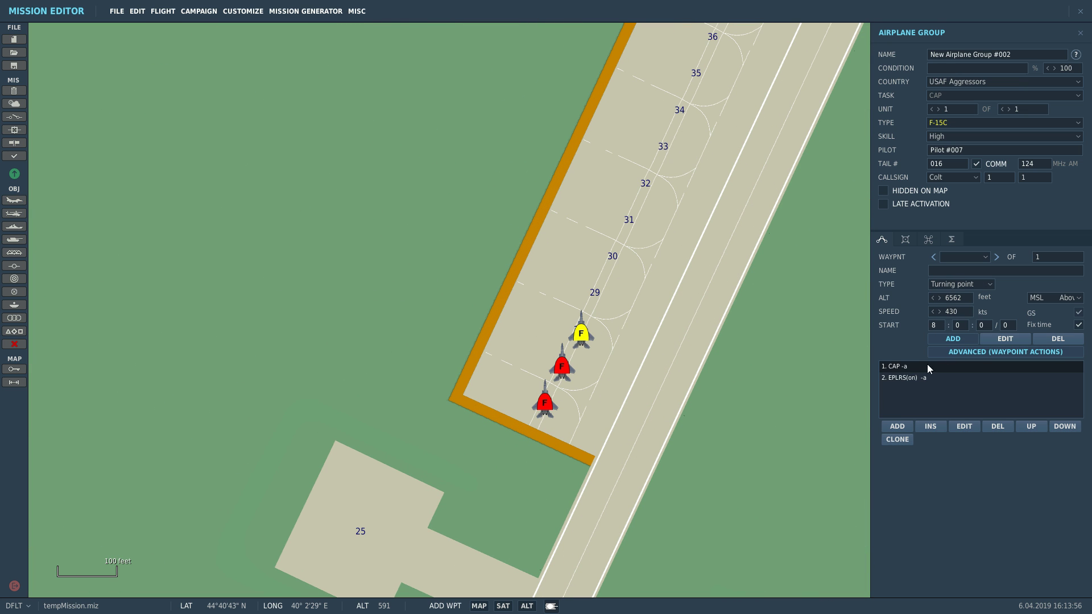
# Step: Set the new group's country to USA and rename it 'Caps plane'
pyautogui.click(945, 83)
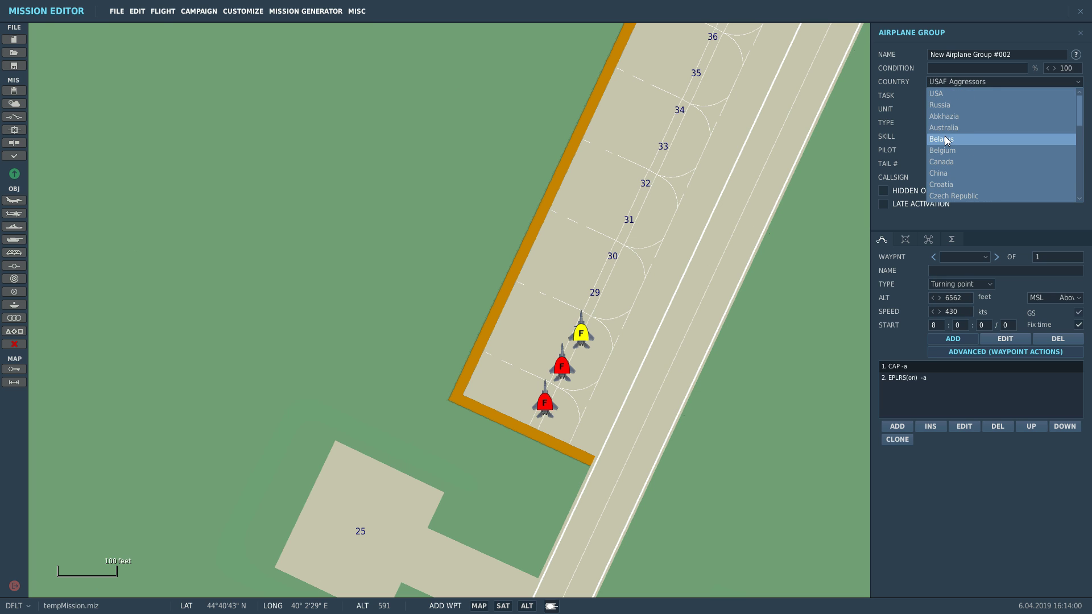
pyautogui.click(943, 93)
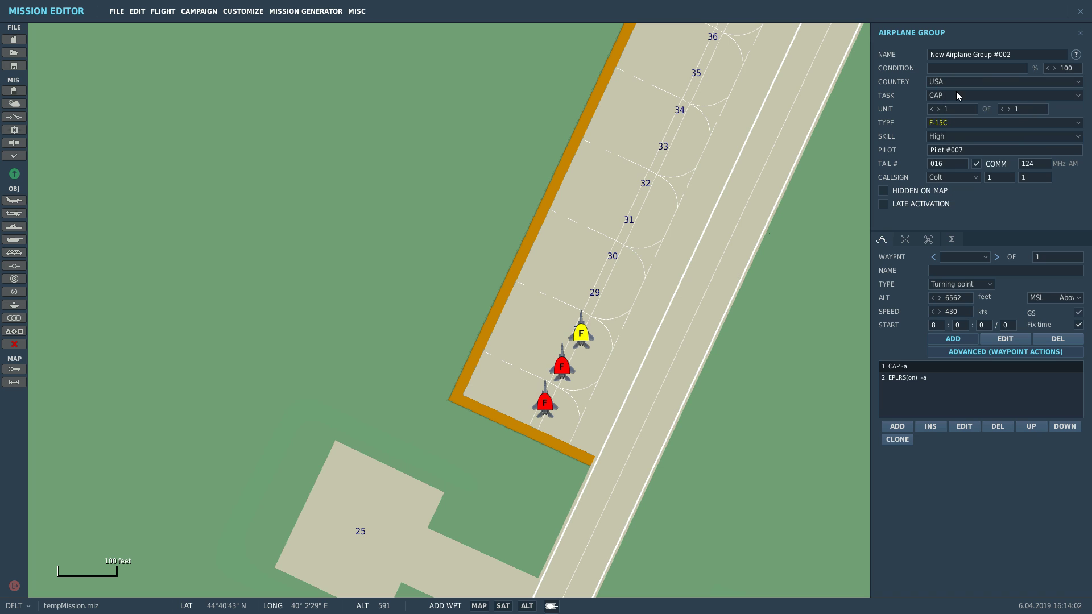
pyautogui.doubleClick(995, 54)
pyautogui.write('Caps plane')
pyautogui.click(948, 136)
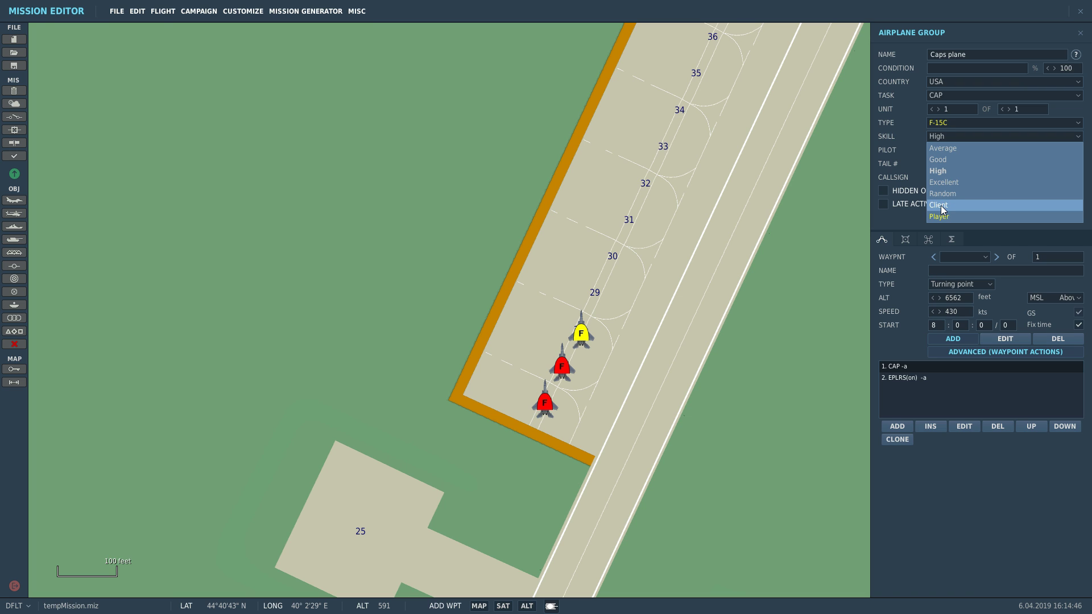
# Step: Set Caps plane's skill to Client and name its pilot 'Caps plane'
pyautogui.click(941, 206)
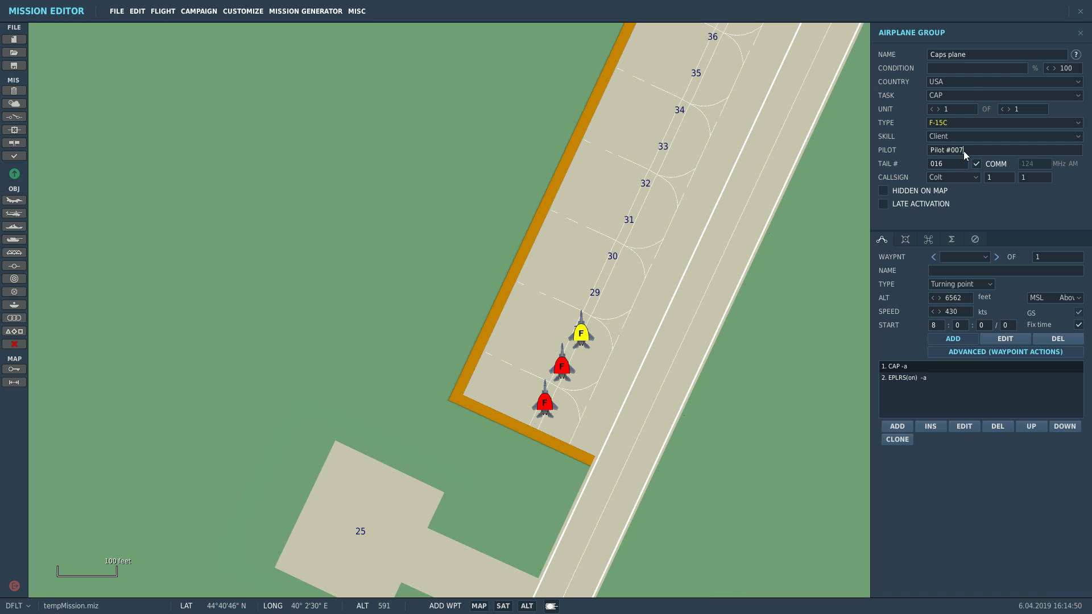
pyautogui.click(938, 55)
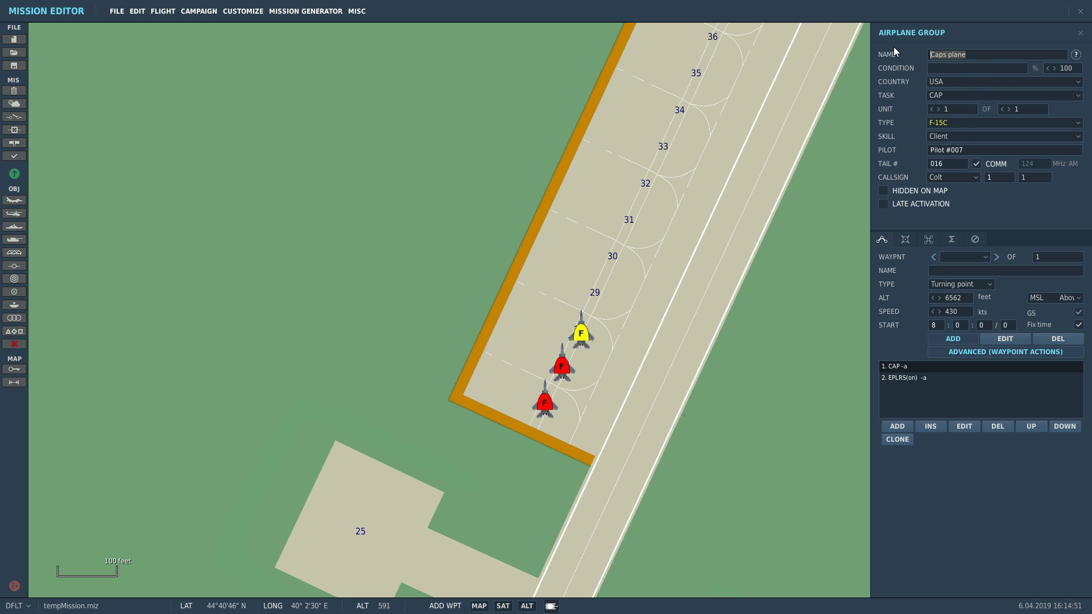
pyautogui.click(968, 149)
# Step: Make Caps plane take off from parking hot at parking spot 28
pyautogui.click(953, 284)
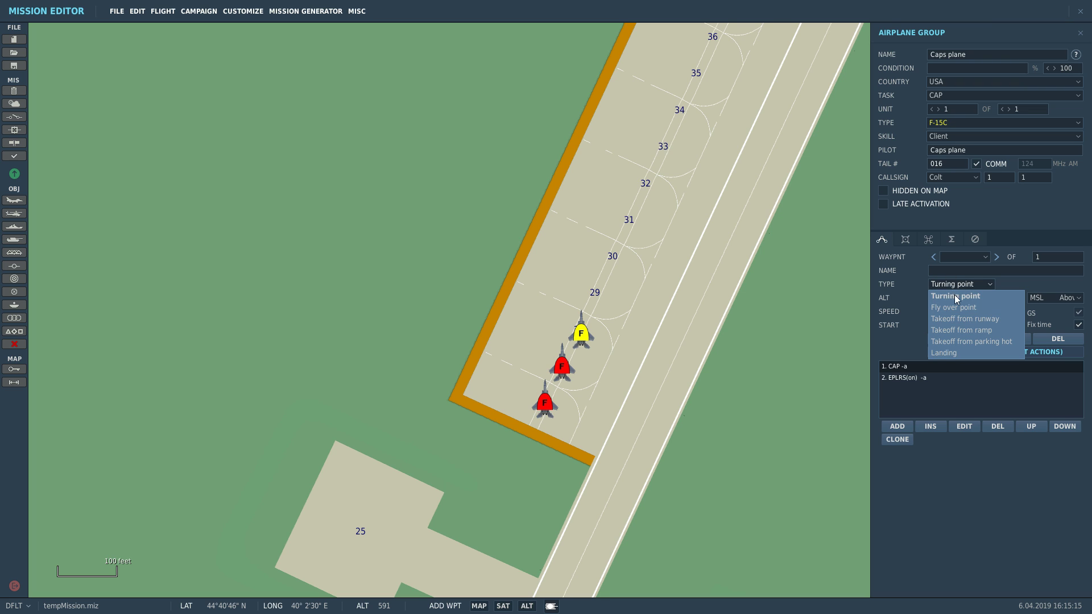
pyautogui.click(964, 344)
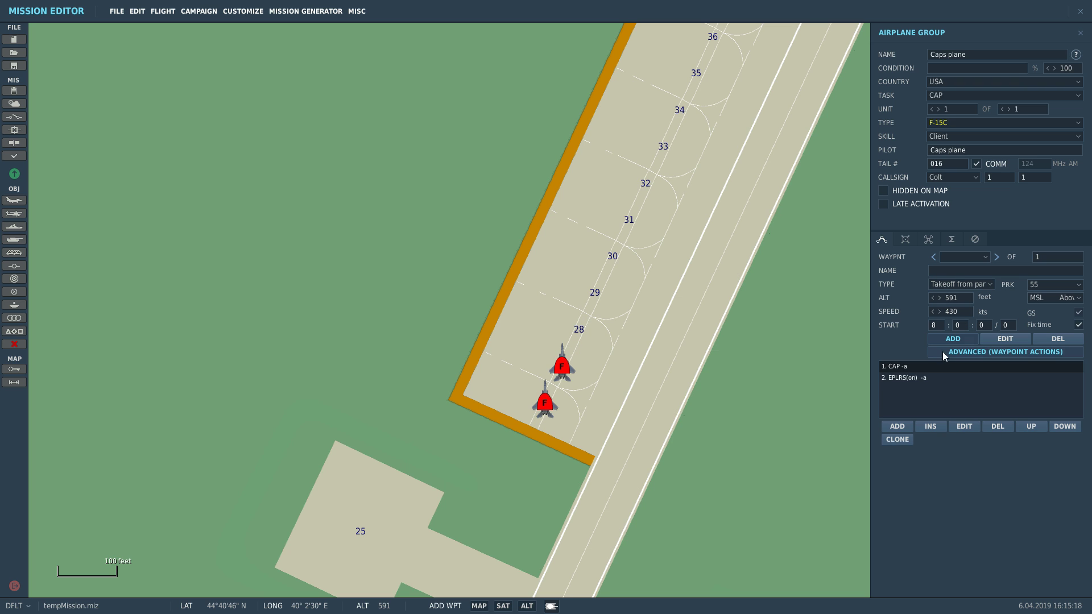
pyautogui.click(1050, 284)
pyautogui.scroll(5, 1033, 332)
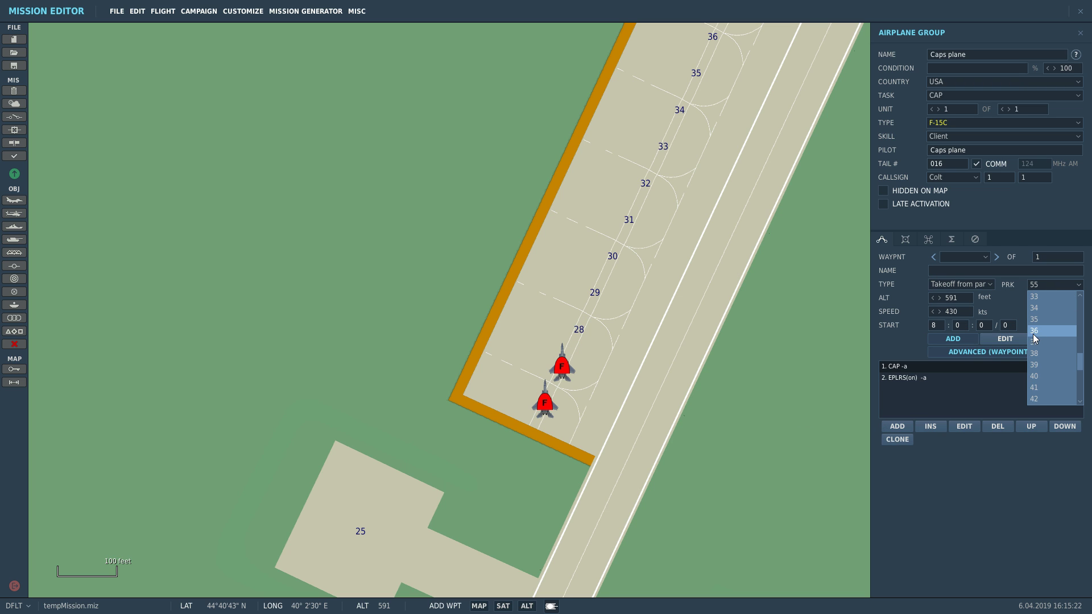
pyautogui.scroll(4, 1032, 333)
pyautogui.click(1044, 344)
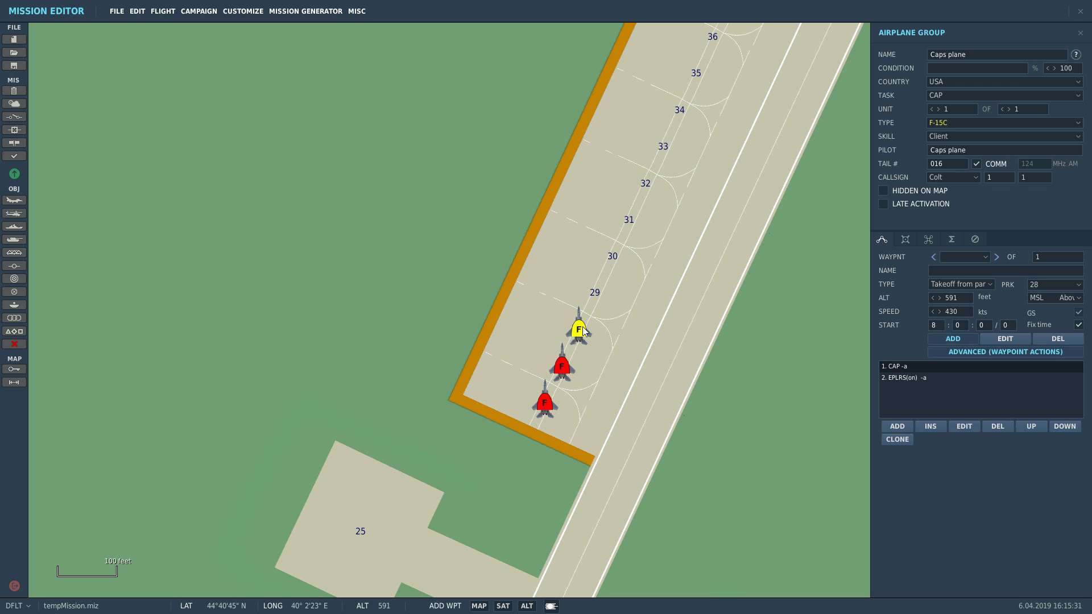
# Step: Place a new airplane group beside the Maykop-Khanskaya runway
pyautogui.click(15, 200)
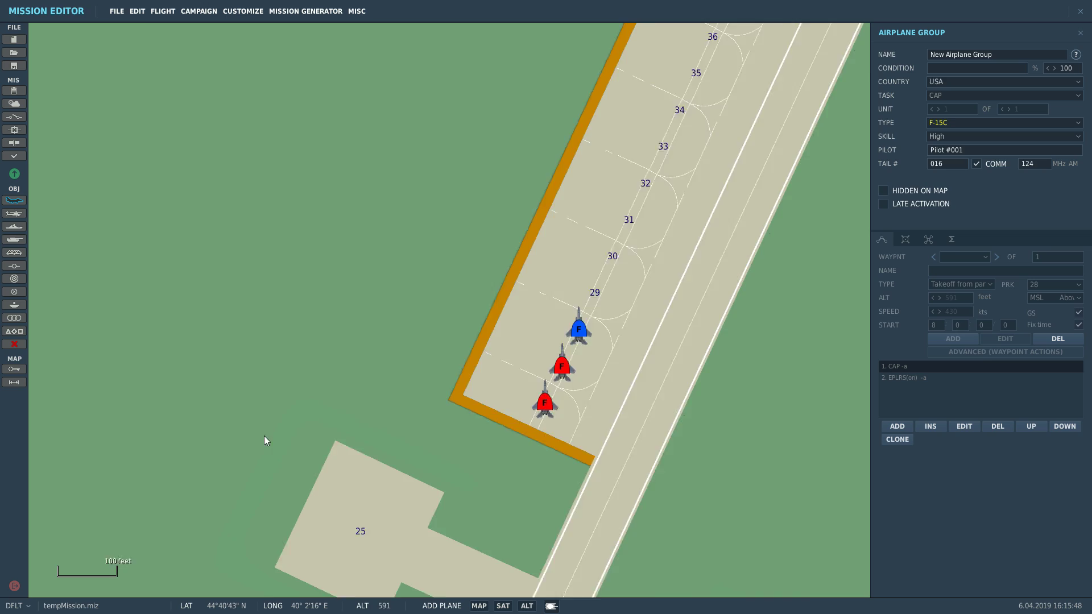
pyautogui.scroll(-10, 264, 435)
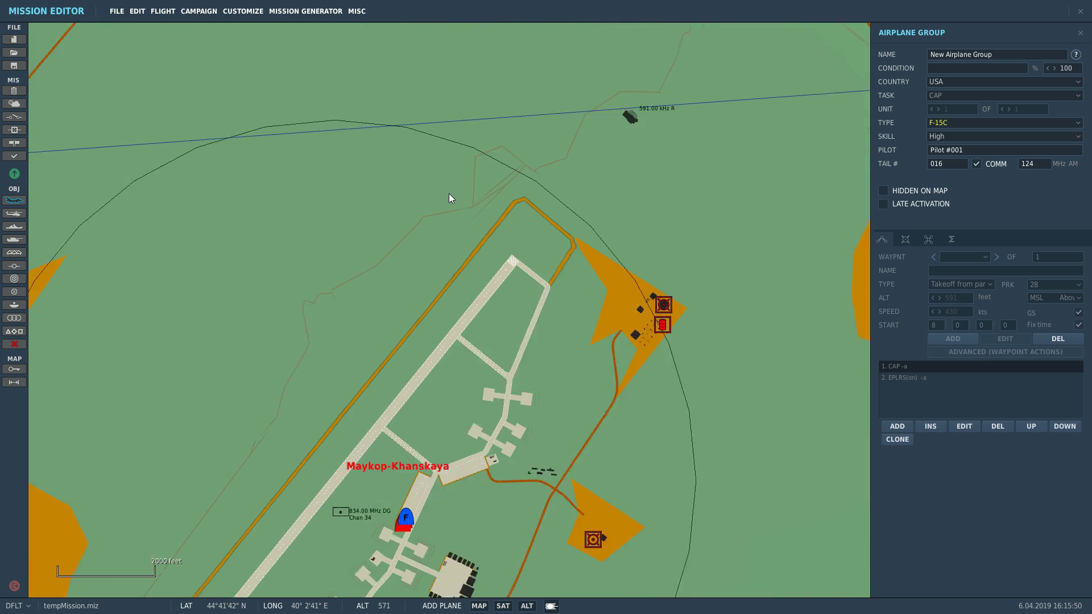
pyautogui.scroll(1, 448, 193)
pyautogui.scroll(-4, 472, 287)
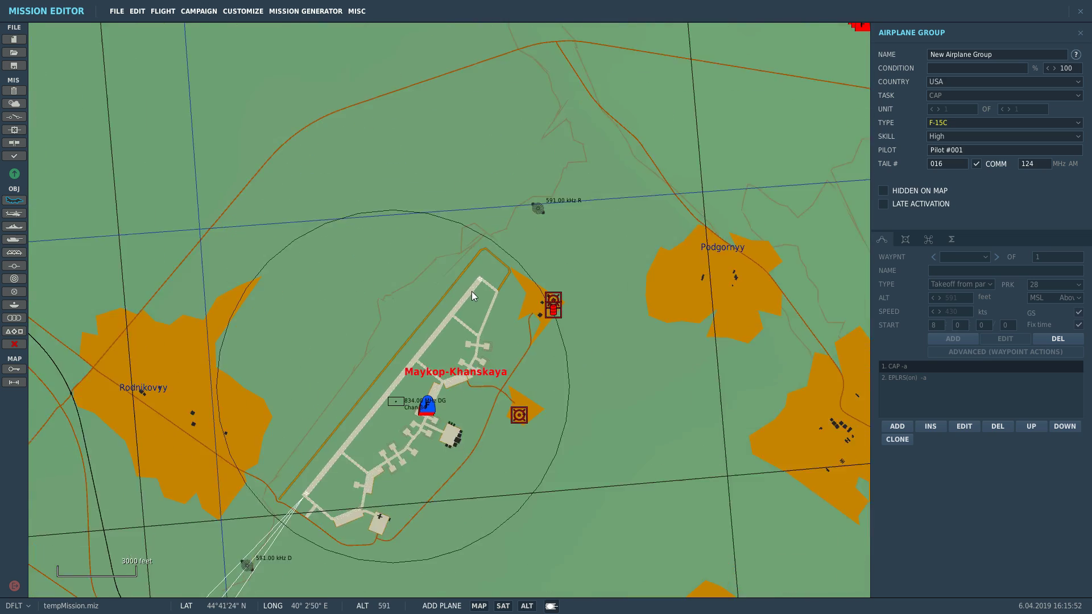
pyautogui.scroll(3, 398, 369)
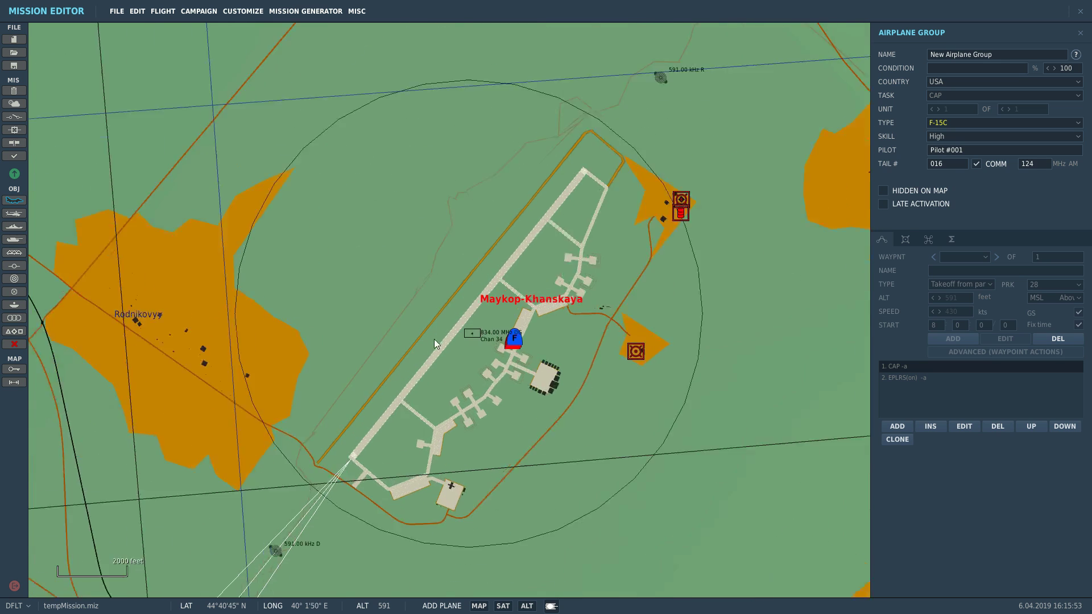
pyautogui.click(473, 315)
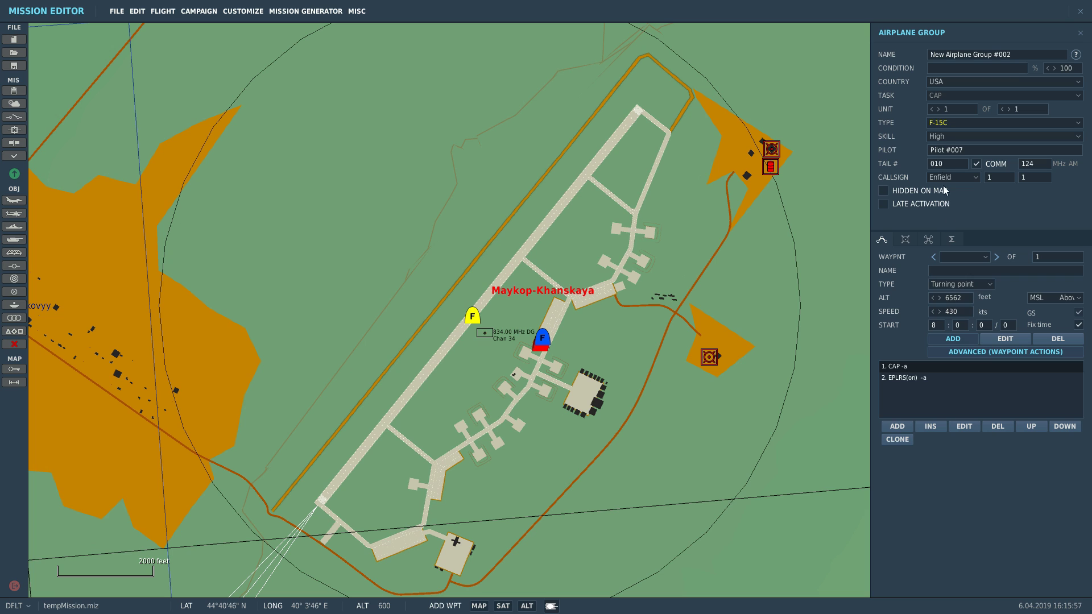
# Step: Set the new group's type to F-5E-3 with Client skill
pyautogui.click(940, 126)
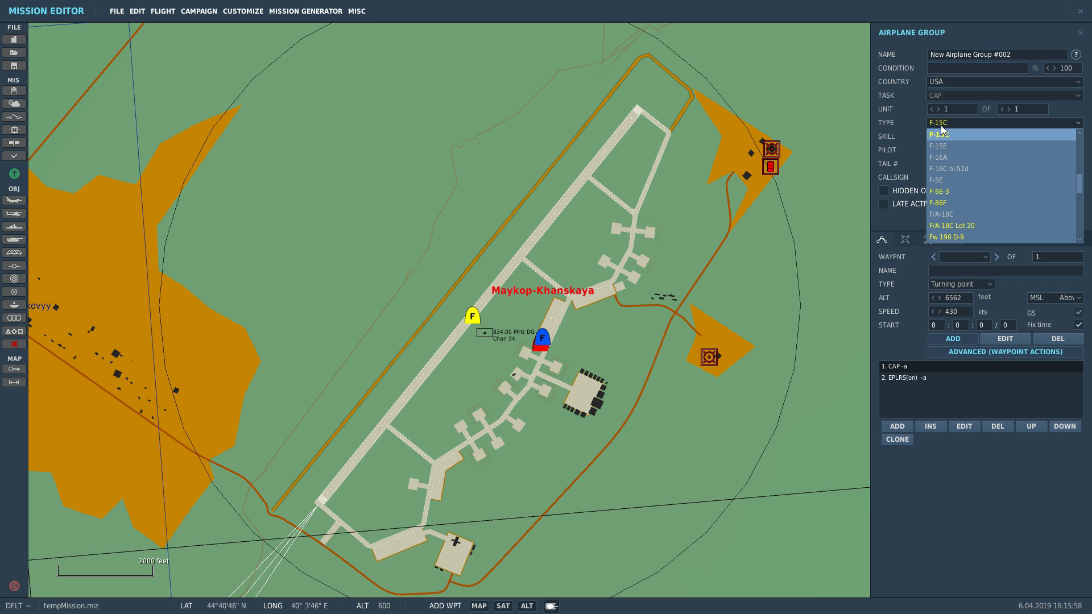
pyautogui.click(939, 192)
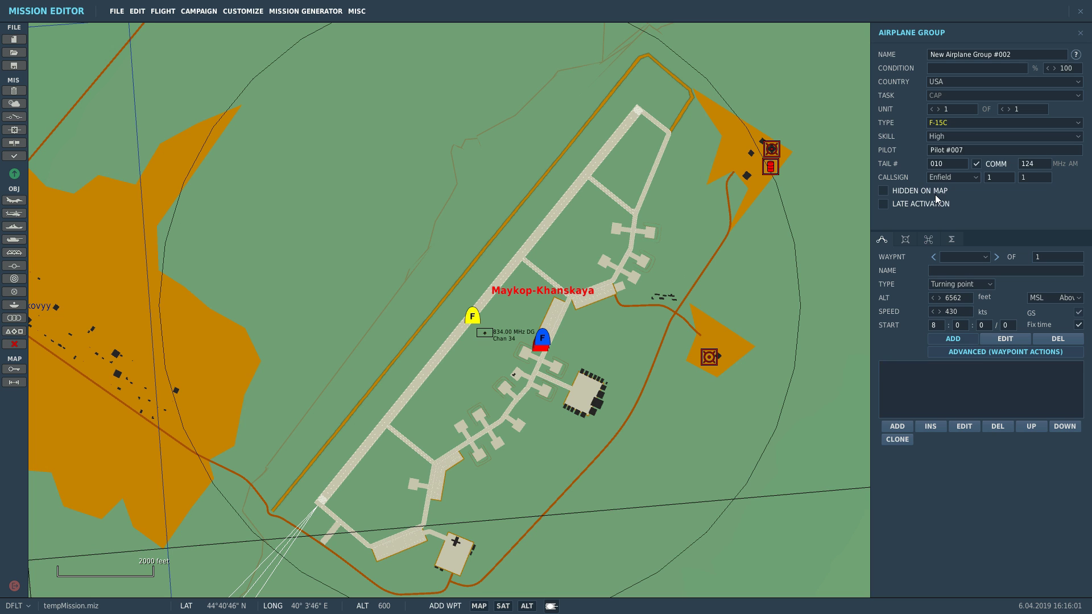
pyautogui.click(940, 136)
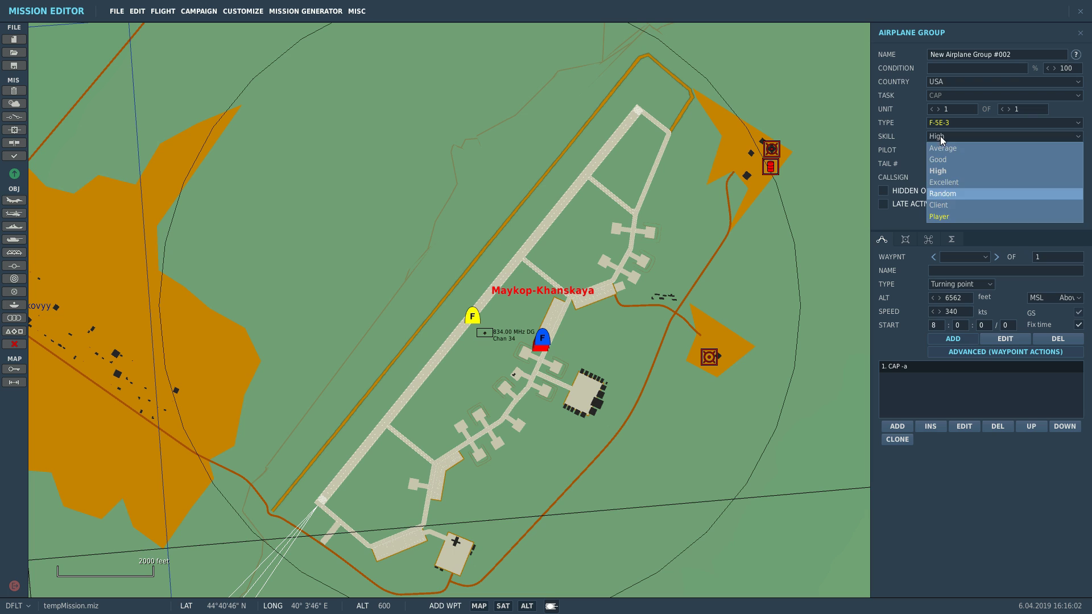
pyautogui.click(944, 204)
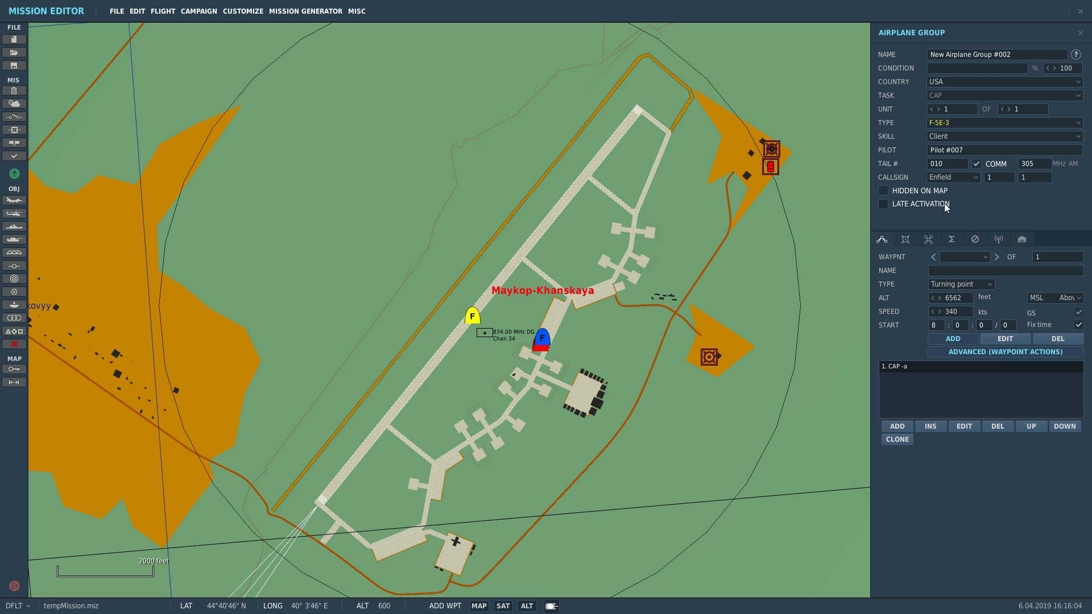
# Step: Make the F-5E-3's starting waypoint a Landing and check the parking choices
pyautogui.click(963, 284)
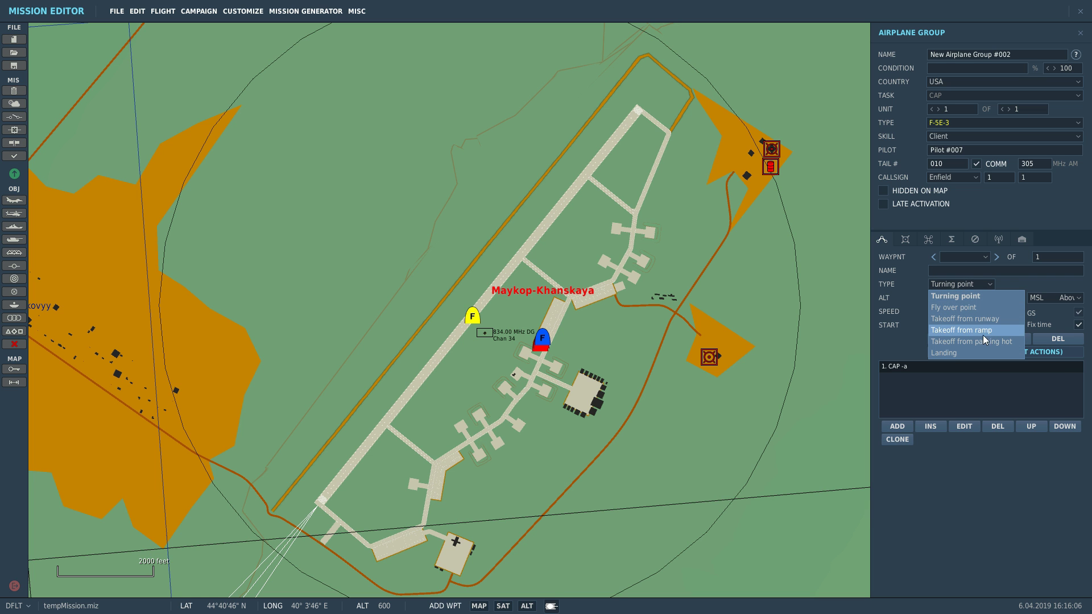
pyautogui.click(966, 352)
pyautogui.scroll(-5, 584, 342)
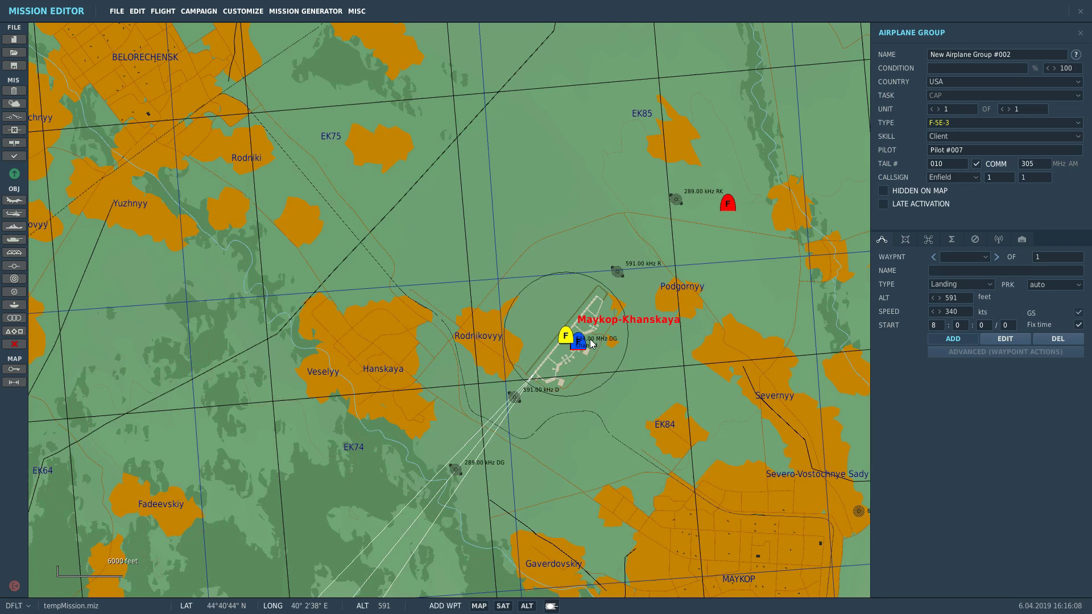
pyautogui.scroll(5, 543, 298)
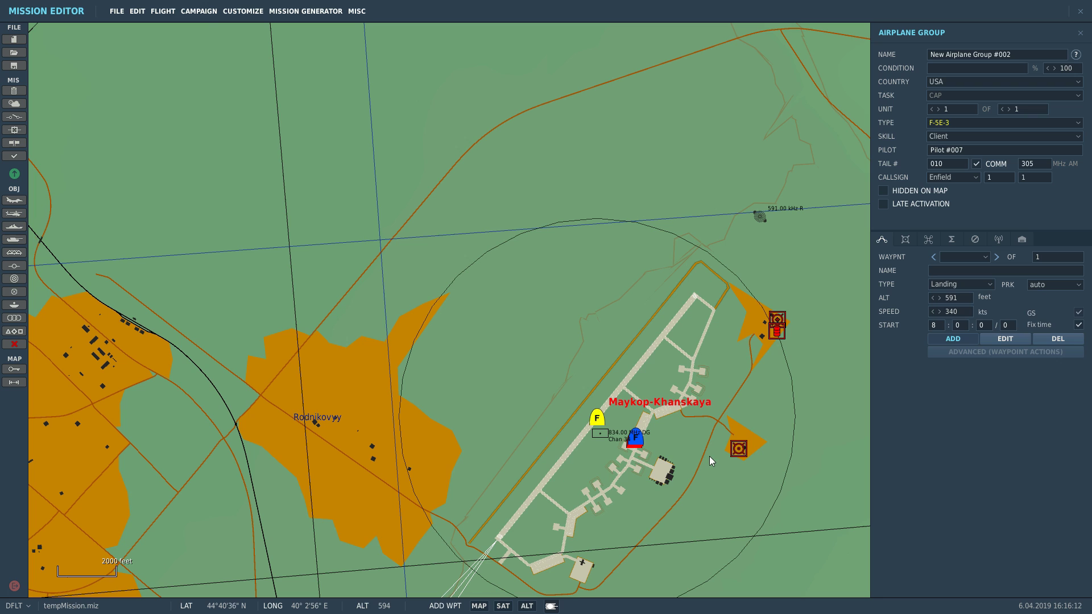
pyautogui.click(1075, 285)
# Step: Leave parking on auto and show the F-5E-3's laser codes and chaff/flare settings
pyautogui.click(1075, 287)
pyautogui.click(1022, 240)
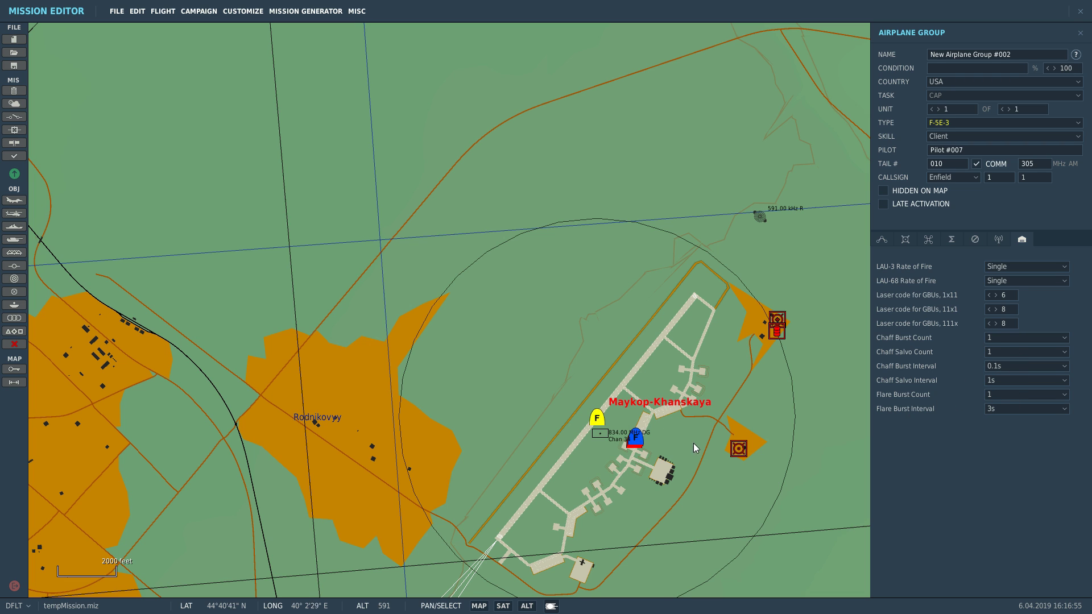
# Step: Review the F-5E-3's radio presets, failures, summary, triggered actions and payload, then return to route
pyautogui.click(1000, 239)
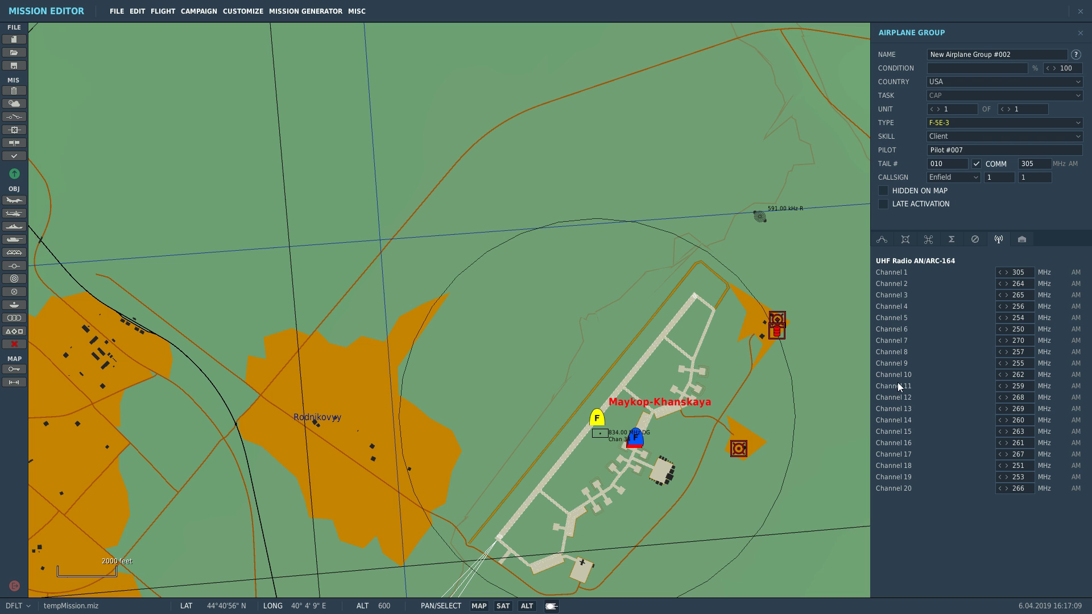
pyautogui.click(975, 241)
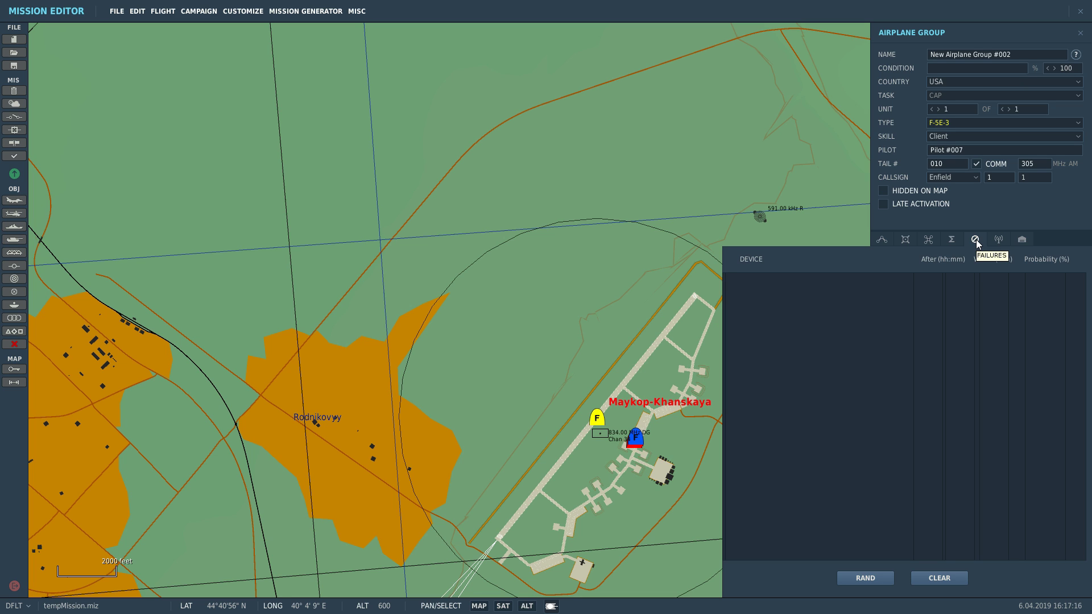
pyautogui.click(951, 241)
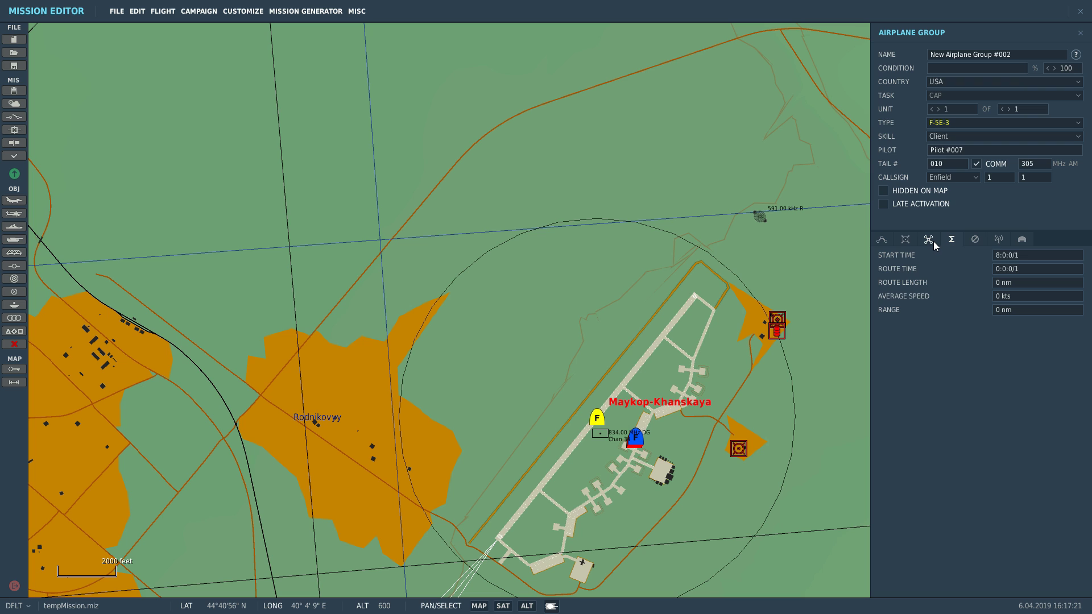
pyautogui.click(928, 241)
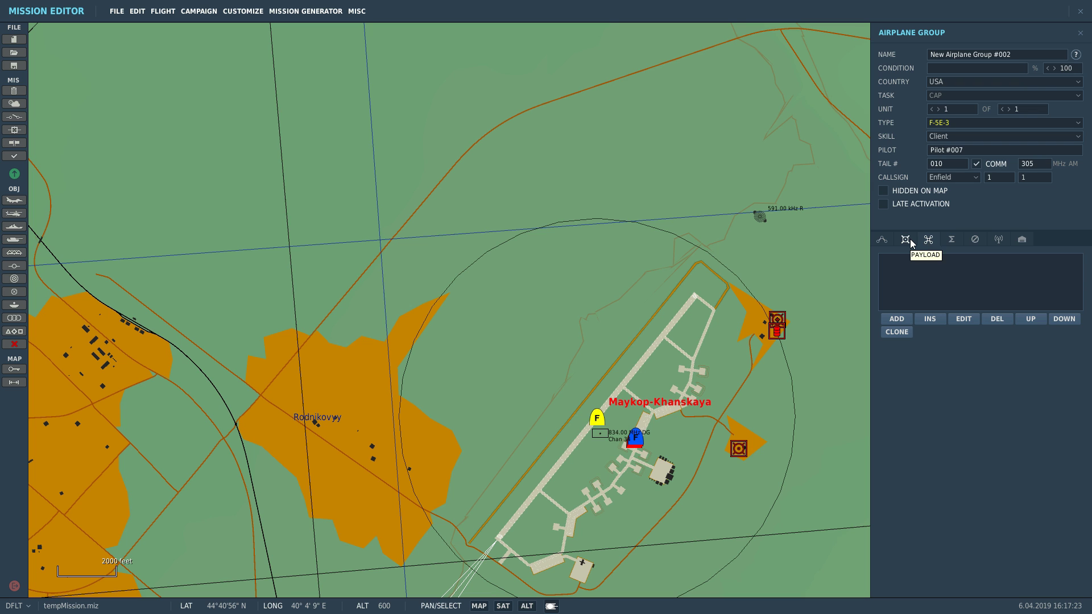
pyautogui.click(910, 238)
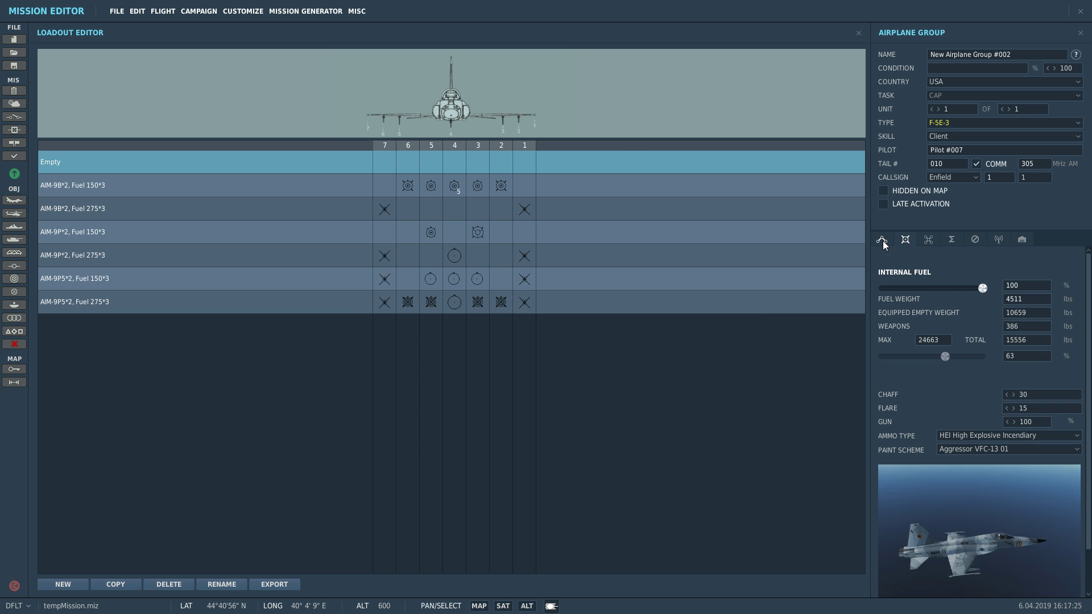
pyautogui.click(883, 241)
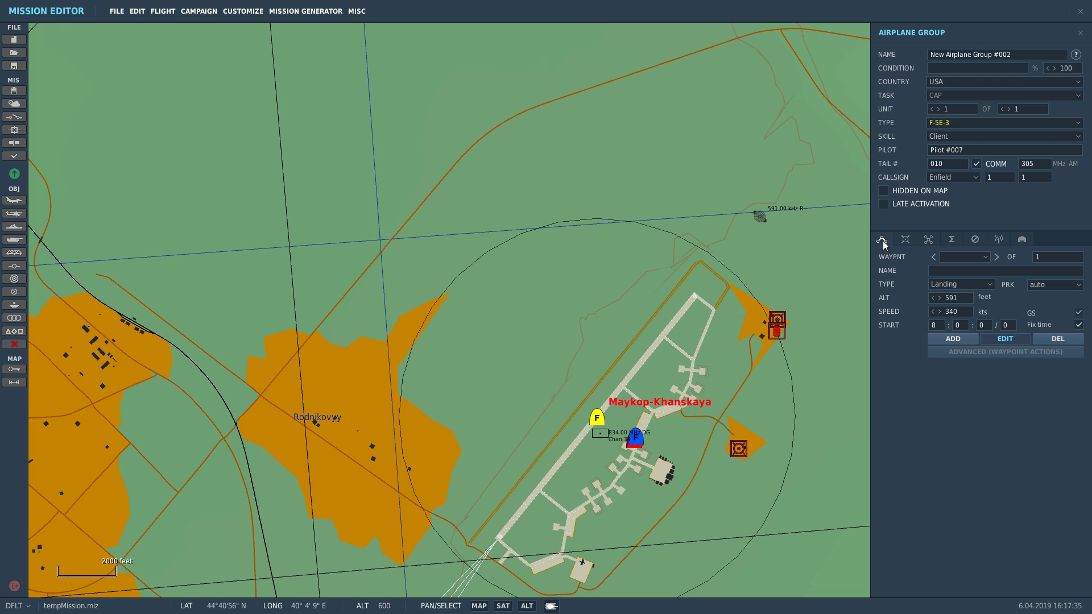
# Step: Add an AV-8B N/A Client group at the airfield taking off from ground hot
pyautogui.click(14, 200)
pyautogui.click(656, 342)
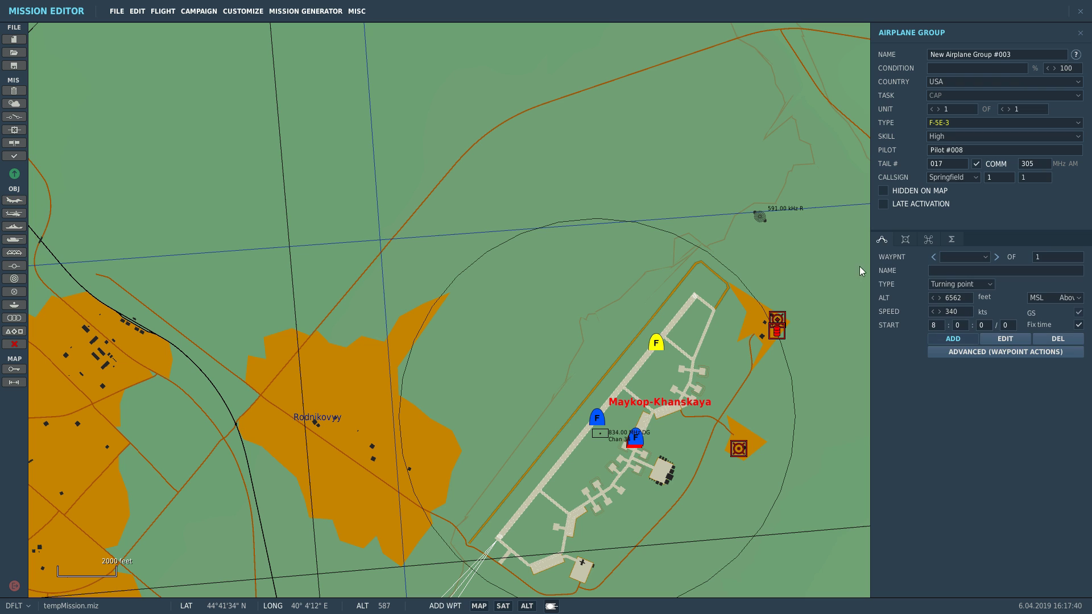
pyautogui.click(944, 124)
pyautogui.scroll(8, 941, 170)
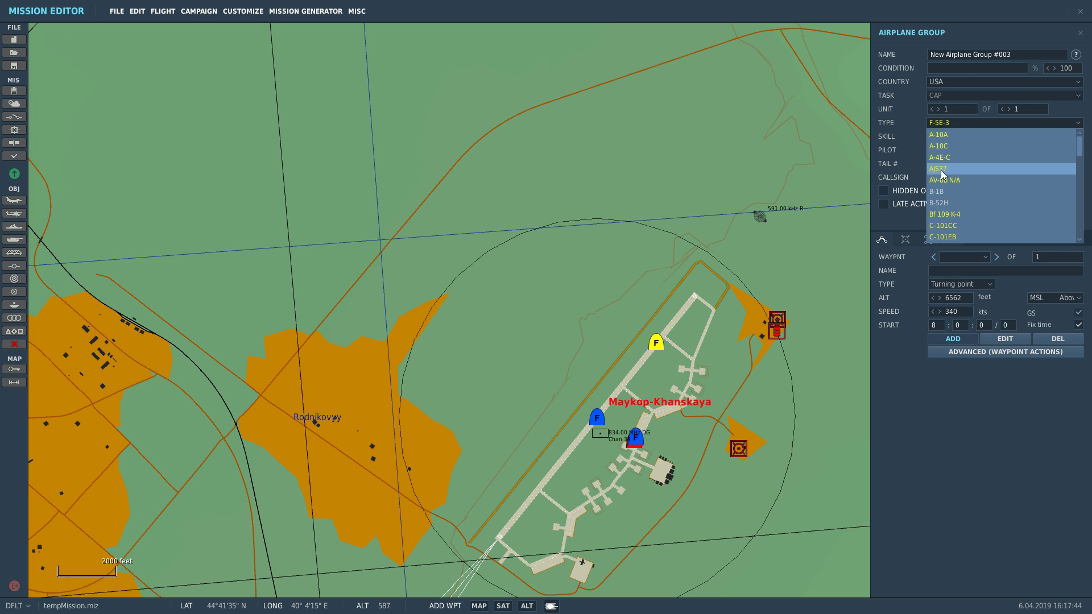
pyautogui.click(938, 159)
pyautogui.click(944, 142)
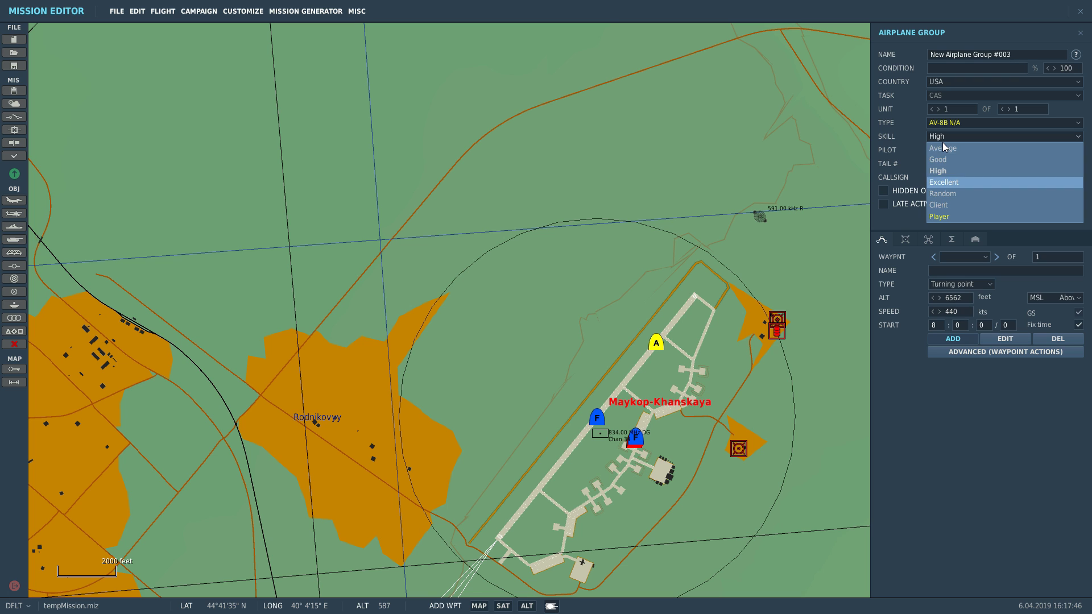
pyautogui.click(939, 209)
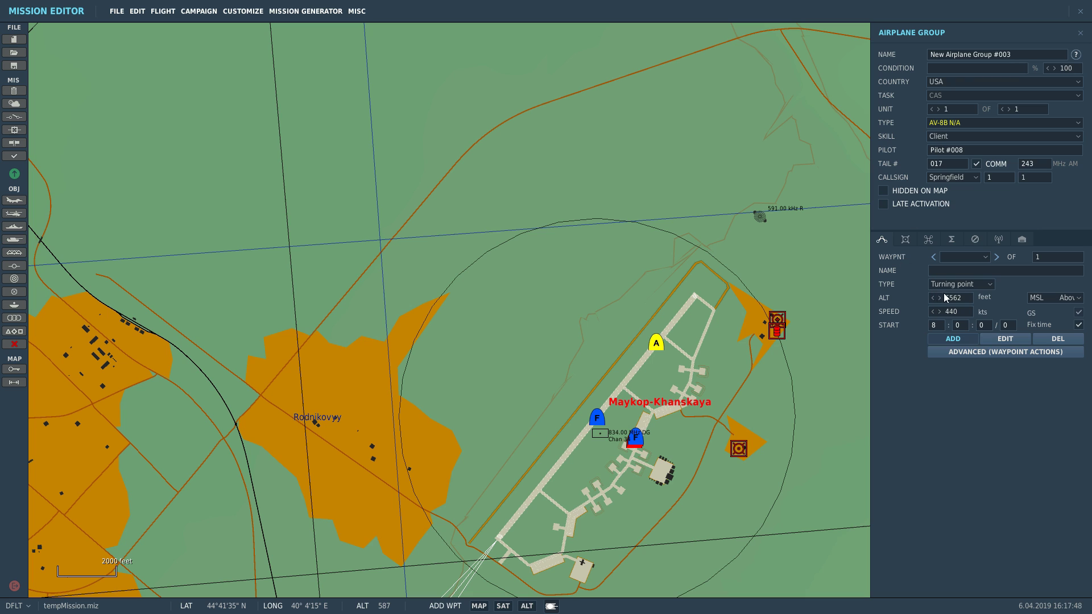
pyautogui.click(989, 284)
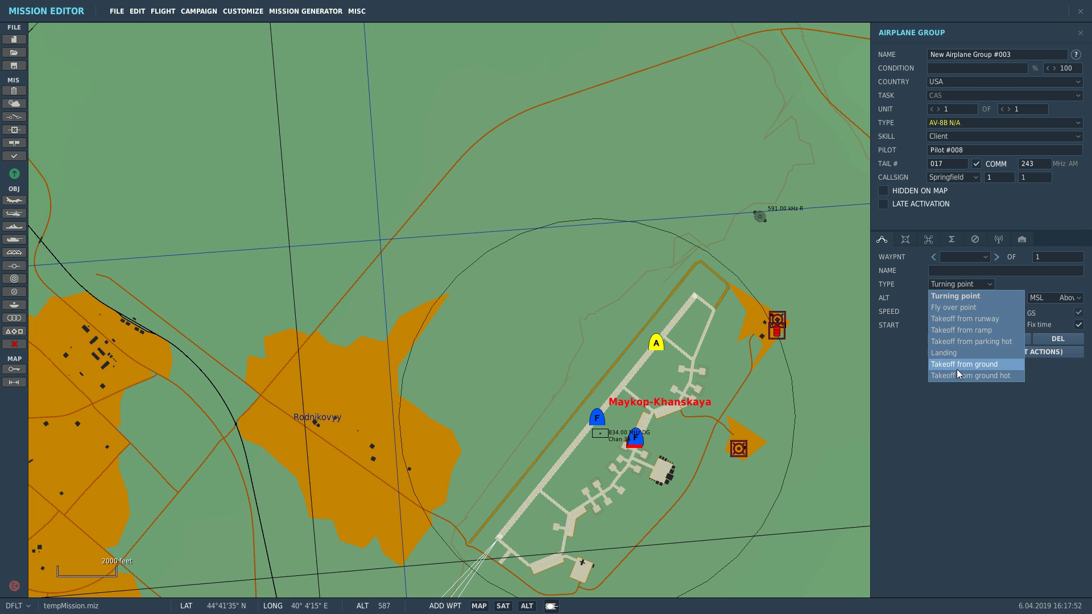
pyautogui.click(987, 376)
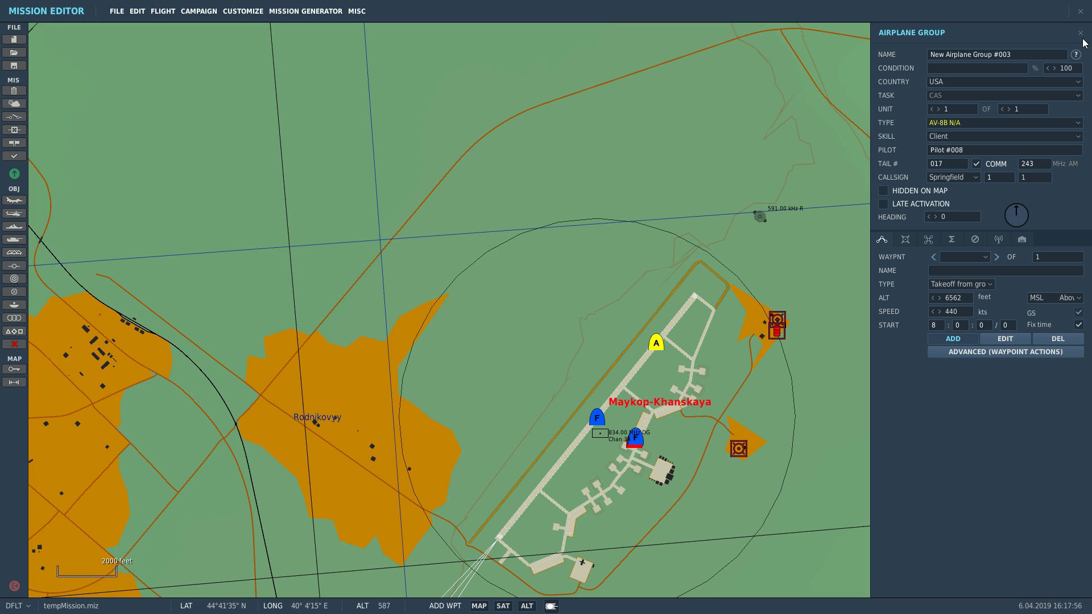
# Step: Move the Harrier to the taxiway junction beside parking spots 40 and 41
pyautogui.click(1081, 33)
pyautogui.scroll(5, 577, 273)
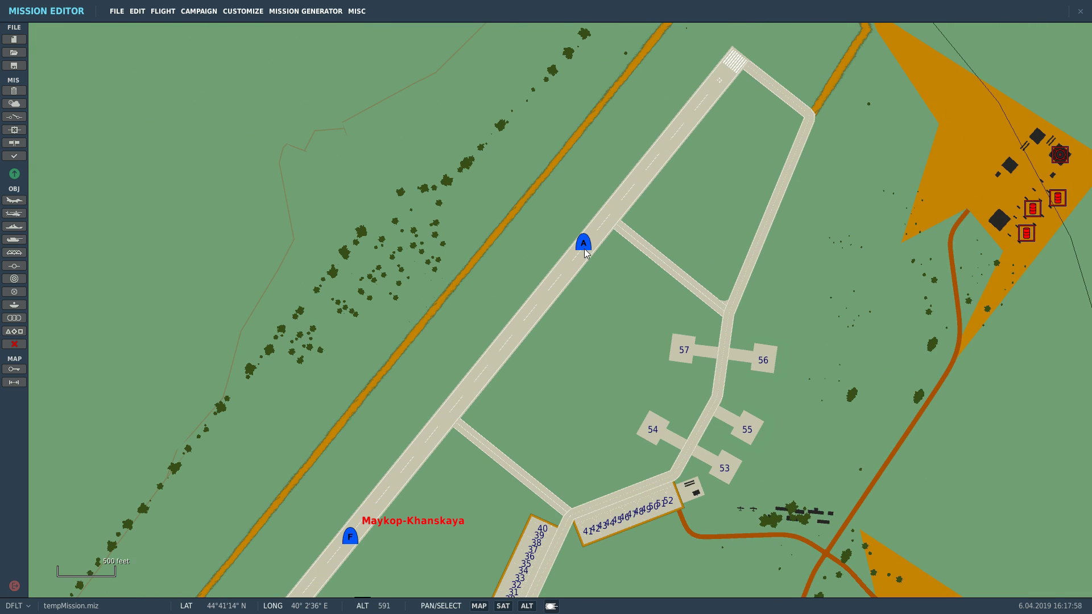
pyautogui.moveTo(584, 243)
pyautogui.mouseDown()
pyautogui.moveTo(863, 216)
pyautogui.moveTo(648, 503)
pyautogui.moveTo(660, 353)
pyautogui.moveTo(726, 304)
pyautogui.moveTo(773, 300)
pyautogui.mouseUp()
pyautogui.scroll(3, 648, 503)
pyautogui.scroll(5, 660, 353)
pyautogui.click(642, 371)
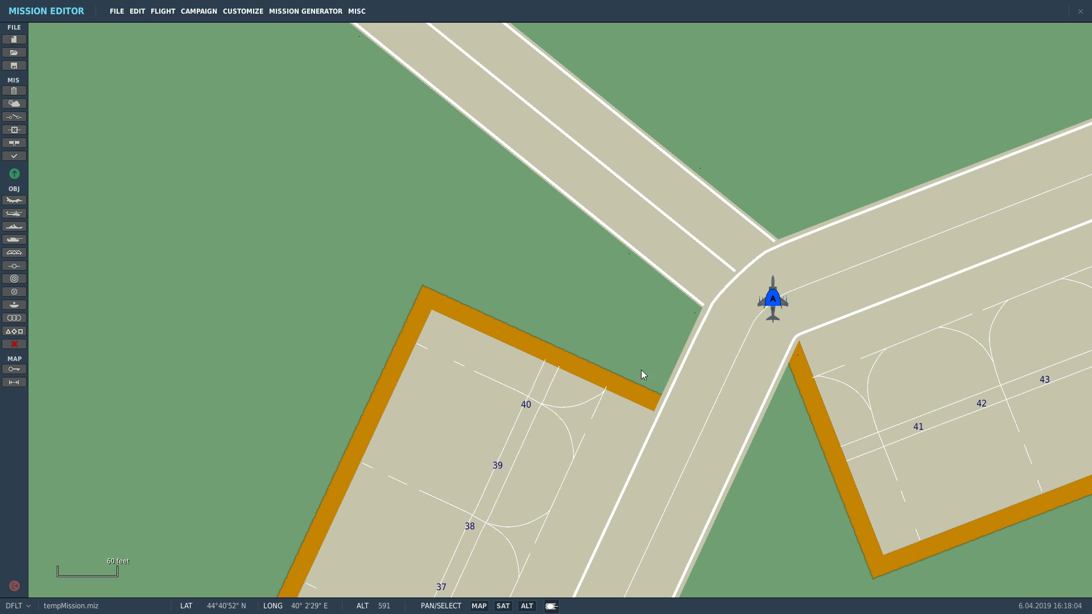
pyautogui.click(780, 301)
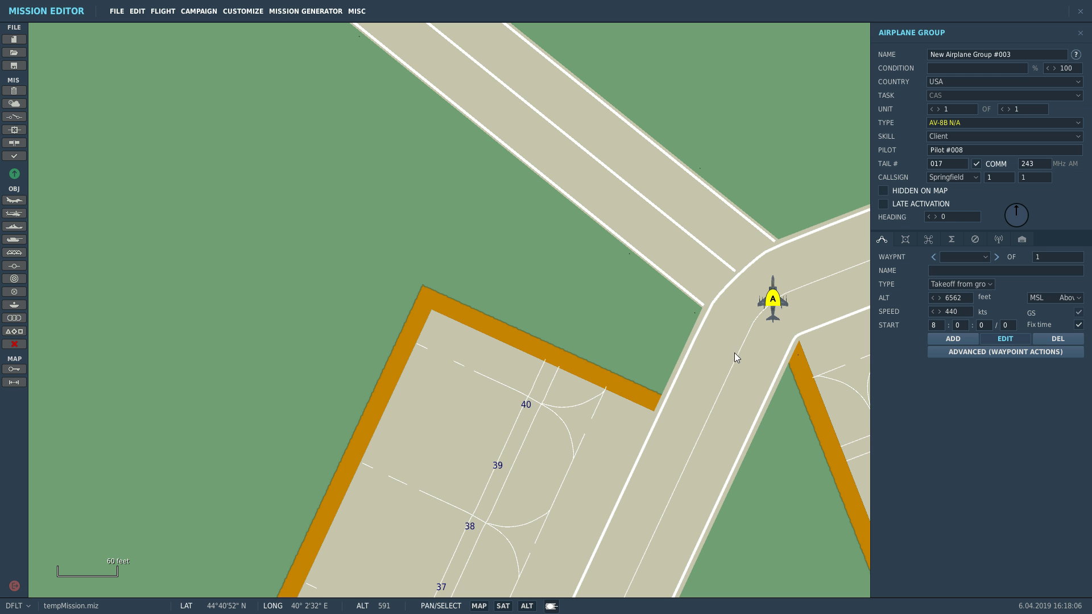
pyautogui.scroll(-6, 593, 456)
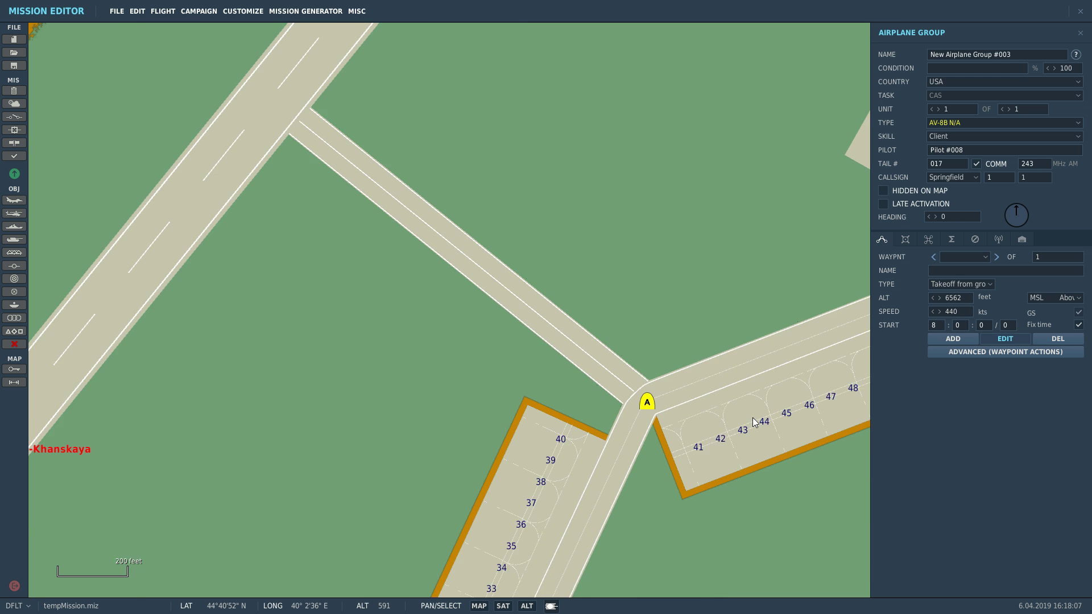
pyautogui.scroll(-4, 743, 398)
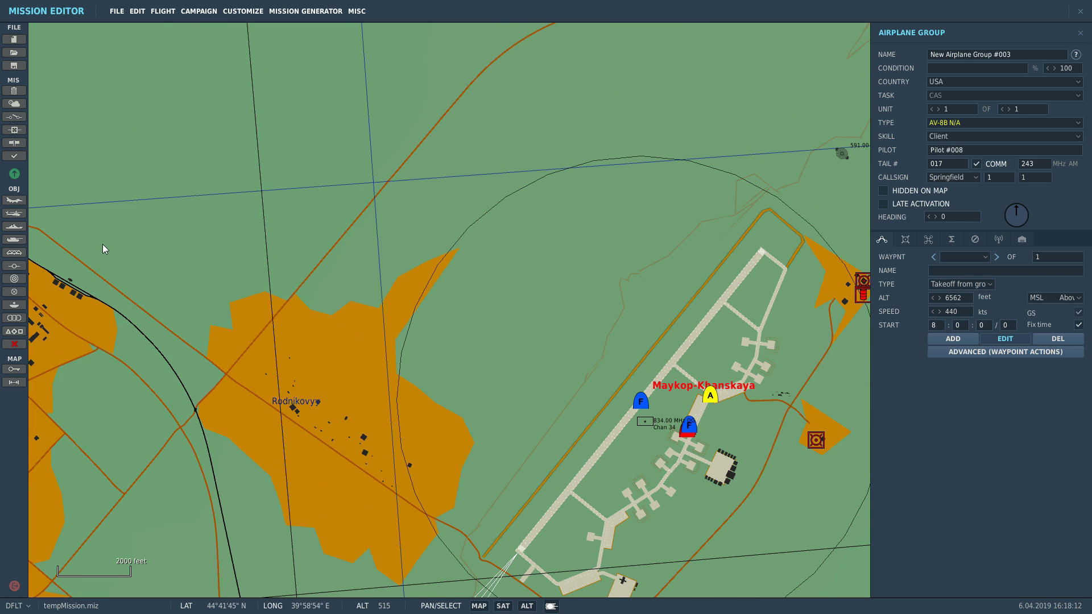
# Step: Place a new helicopter group on the taxiway by parking spots 13–16
pyautogui.click(14, 214)
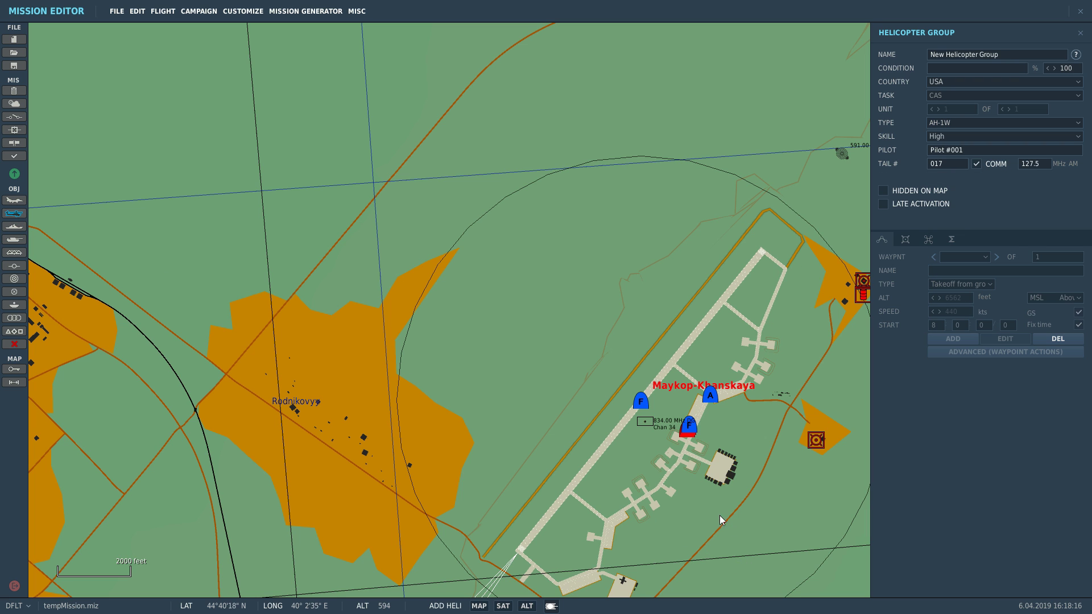
pyautogui.scroll(5, 637, 523)
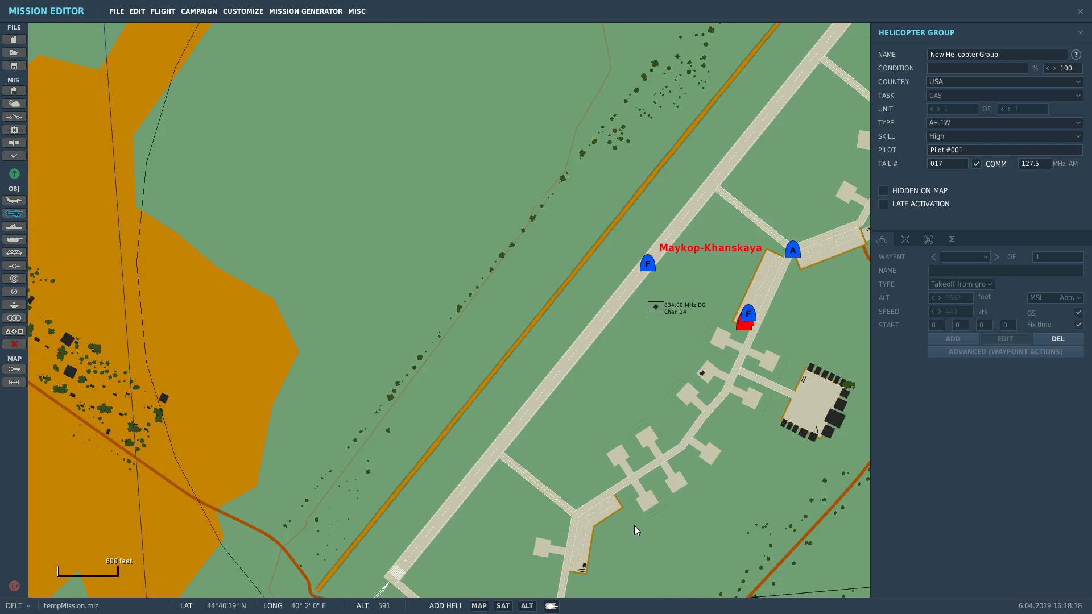
pyautogui.scroll(1, 618, 517)
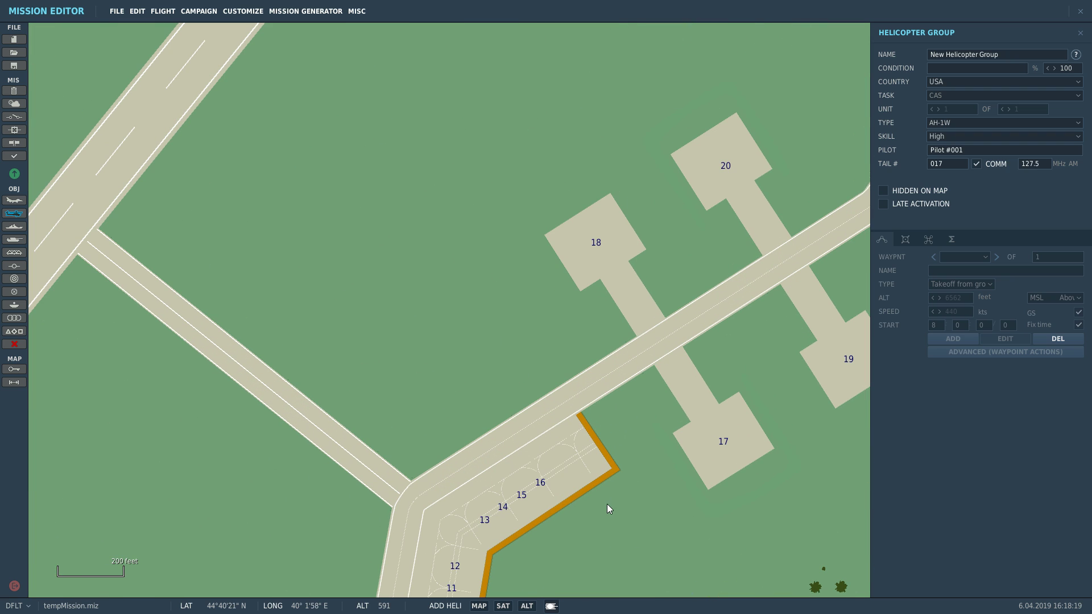
pyautogui.click(544, 418)
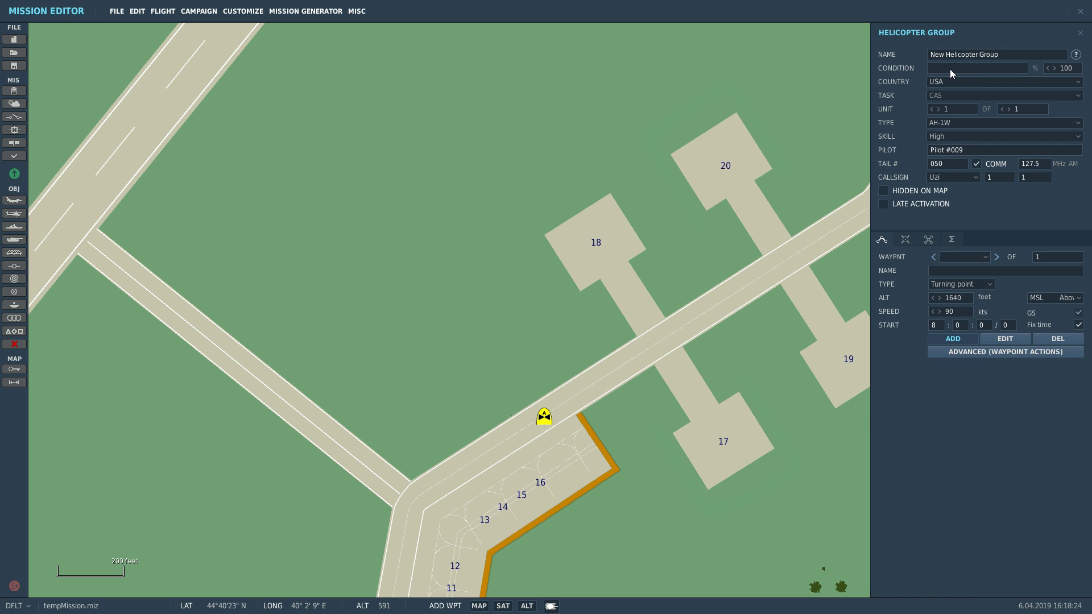
# Step: Keep country USA, set skill to Client and confirm Ka-50 as the helicopter type
pyautogui.moveTo(1005, 55); pyautogui.dragTo(916, 43)
pyautogui.moveTo(967, 150); pyautogui.dragTo(929, 152)
pyautogui.click(945, 82)
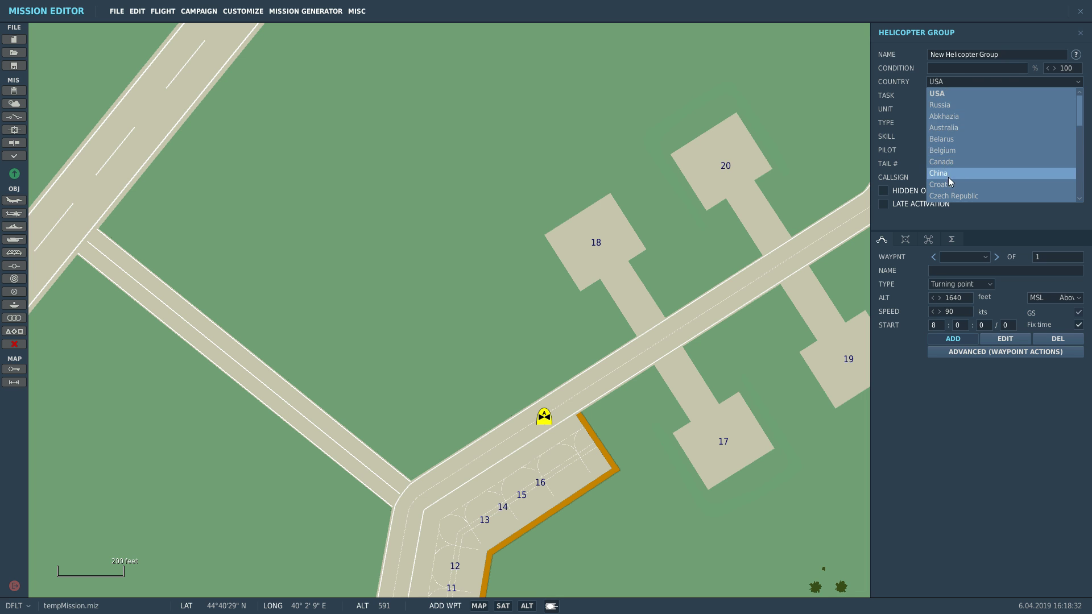
pyautogui.click(943, 82)
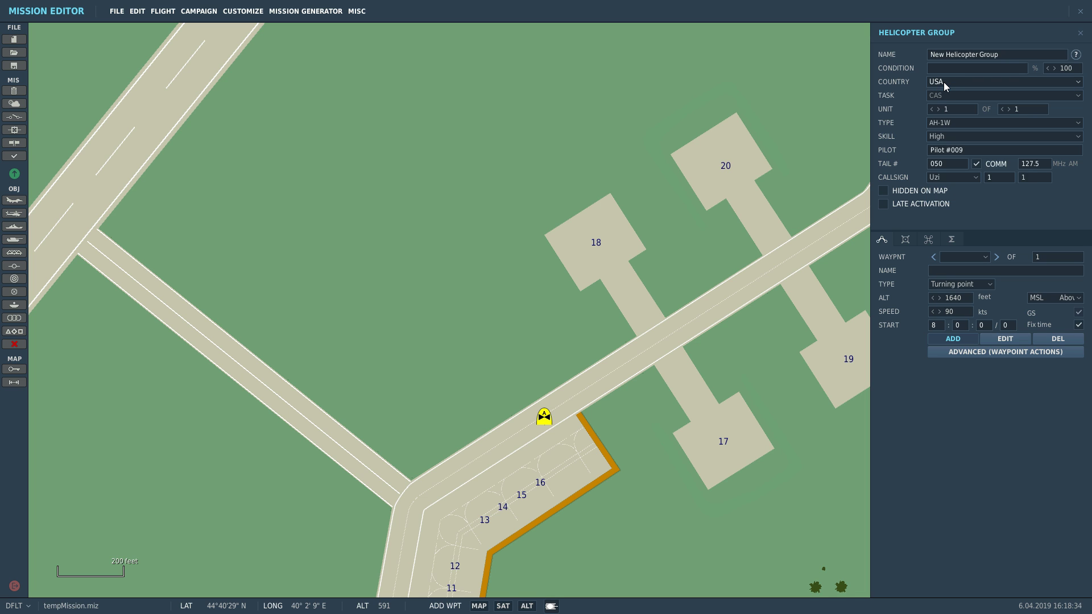
pyautogui.click(941, 139)
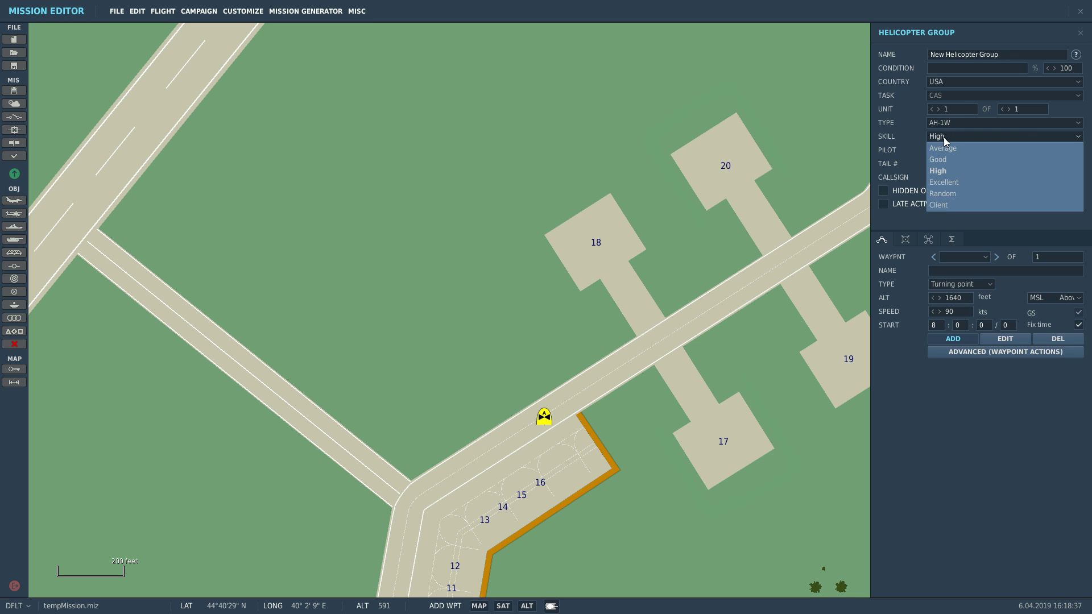
pyautogui.click(942, 206)
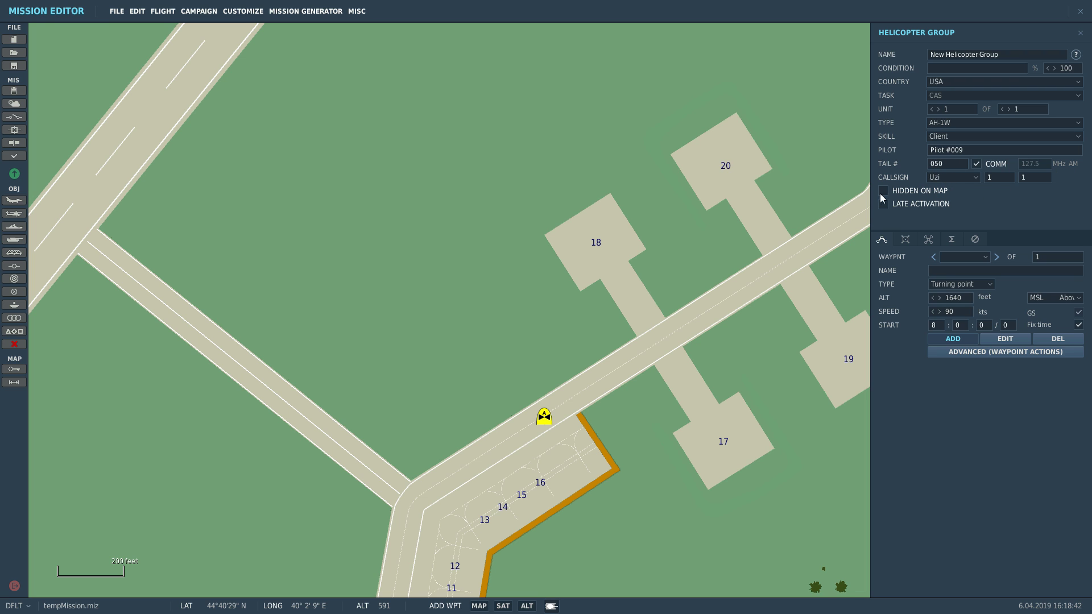
pyautogui.click(944, 123)
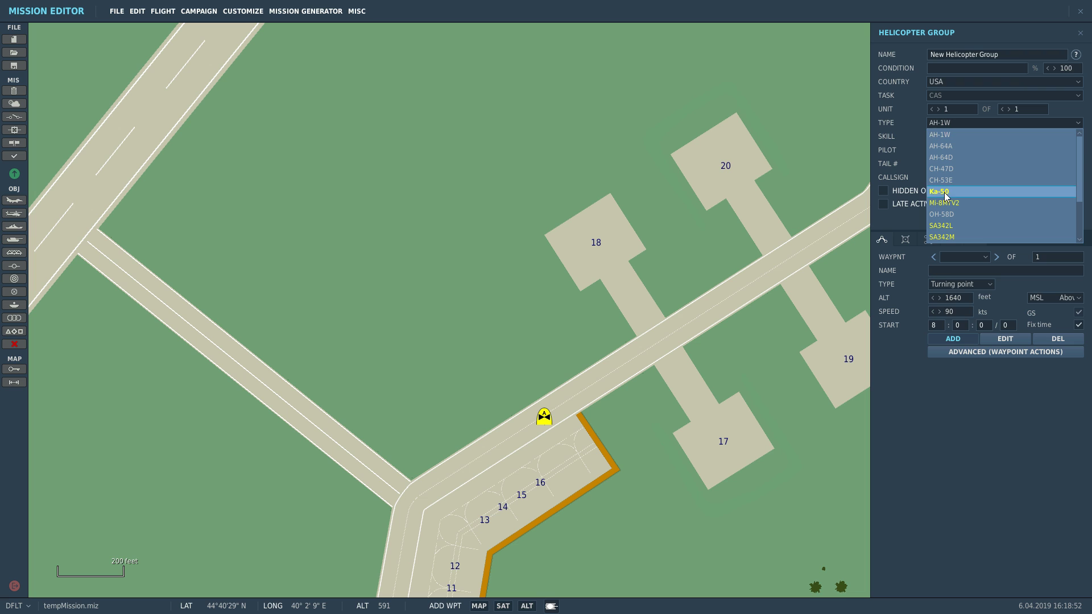
pyautogui.press('Escape')
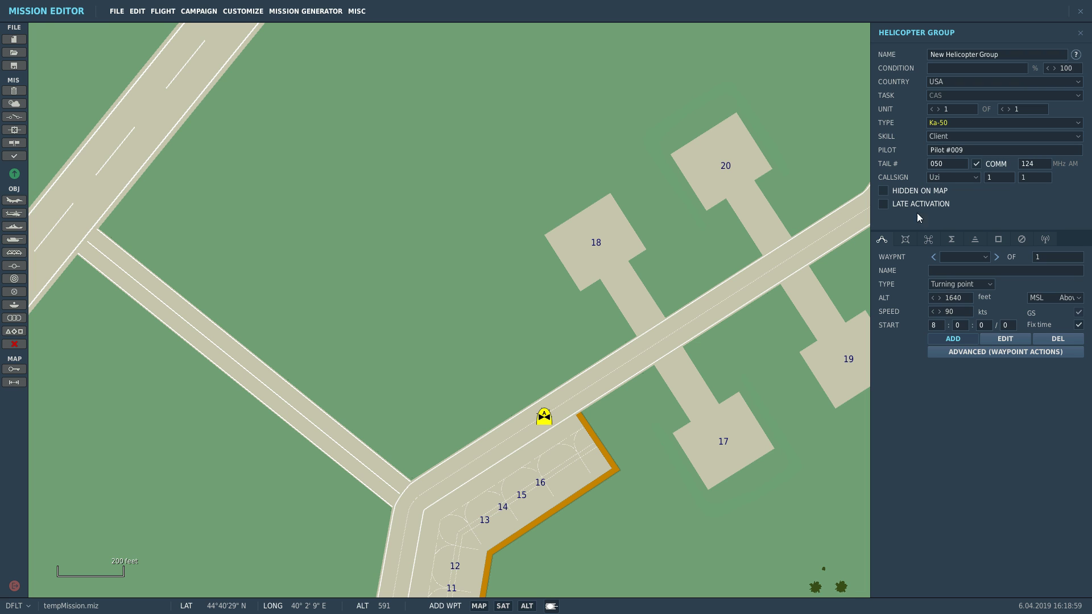
pyautogui.click(955, 290)
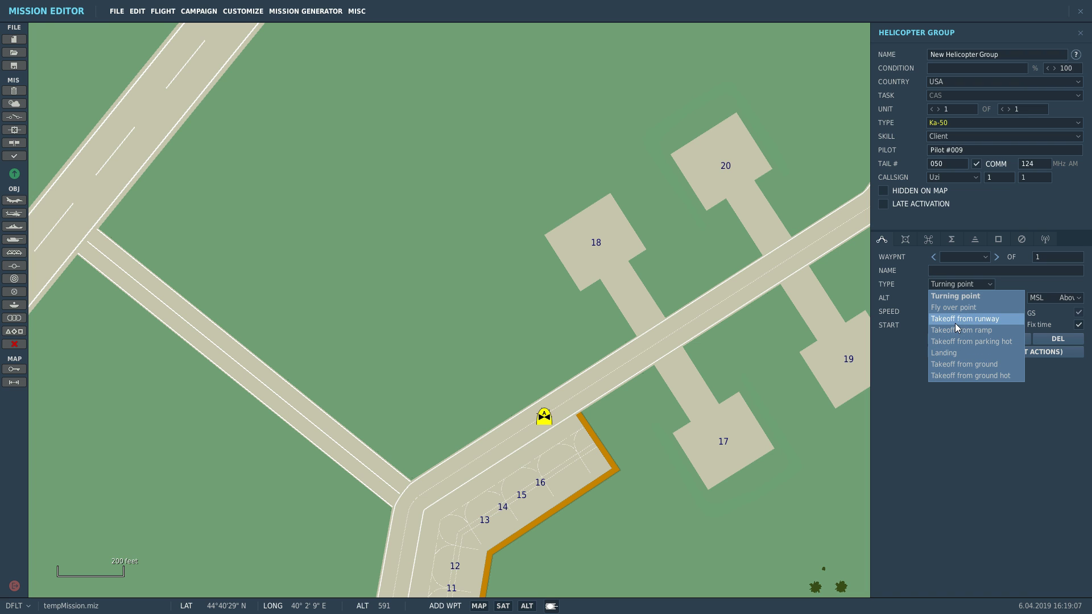
# Step: Set the Ka-50 to Takeoff from ground, delete the extra waypoint, and move it to the apron corner
pyautogui.click(953, 365)
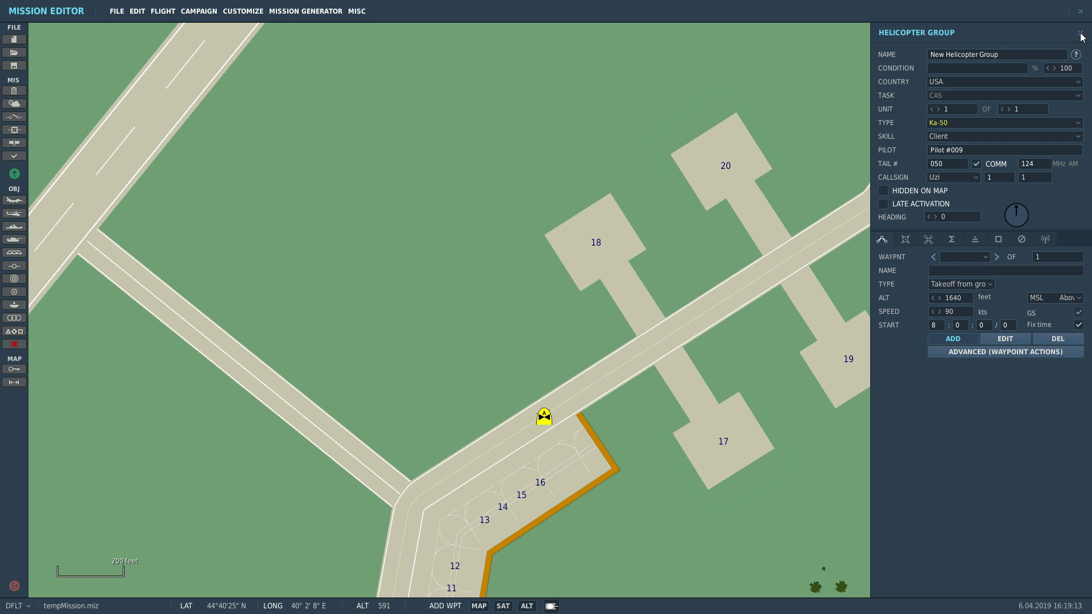
pyautogui.scroll(5, 512, 420)
pyautogui.click(626, 398)
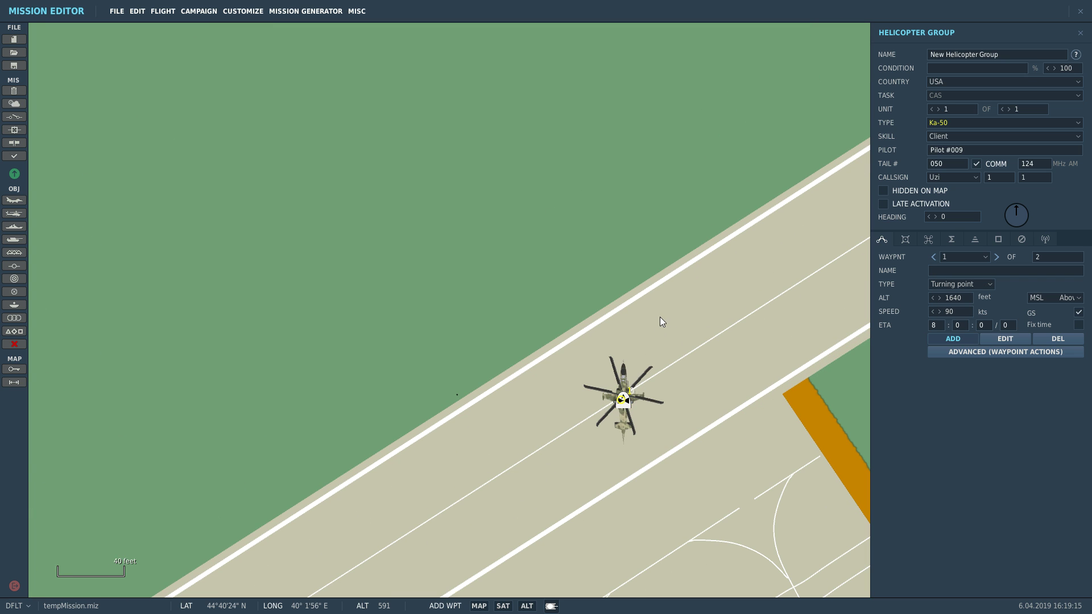
pyautogui.click(1057, 338)
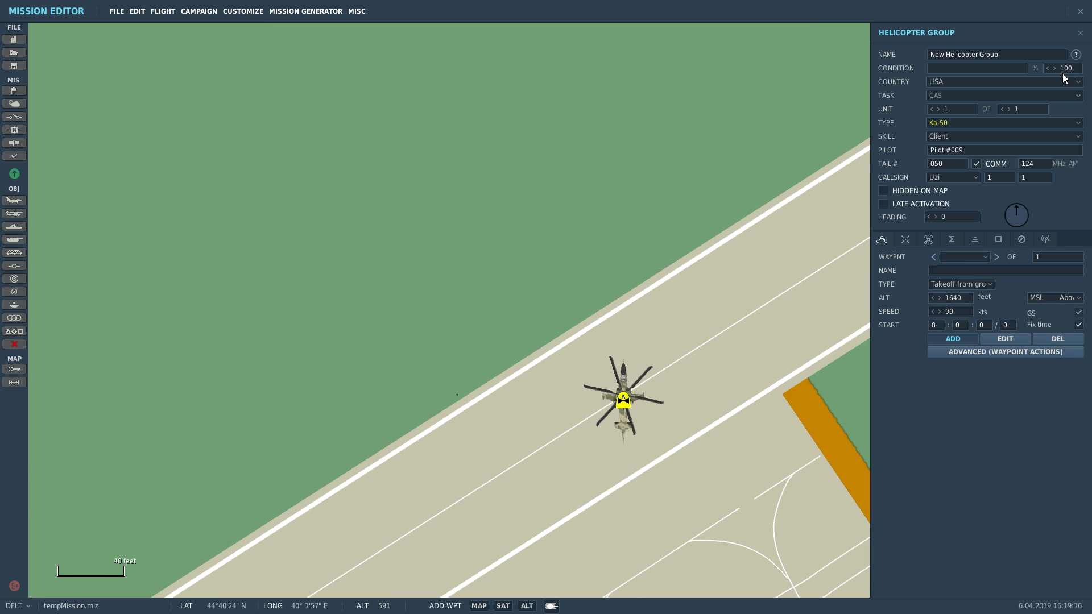
pyautogui.click(1080, 32)
pyautogui.moveTo(622, 400)
pyautogui.mouseDown()
pyautogui.moveTo(664, 445)
pyautogui.moveTo(769, 455)
pyautogui.moveTo(771, 468)
pyautogui.mouseUp()
pyautogui.scroll(-1, 553, 350)
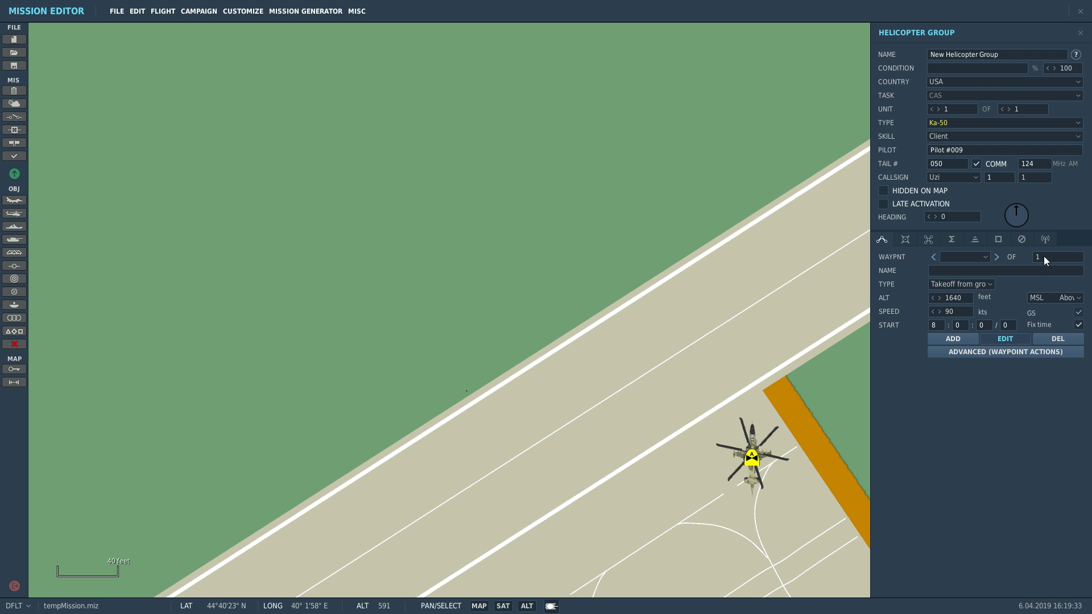
pyautogui.click(1047, 239)
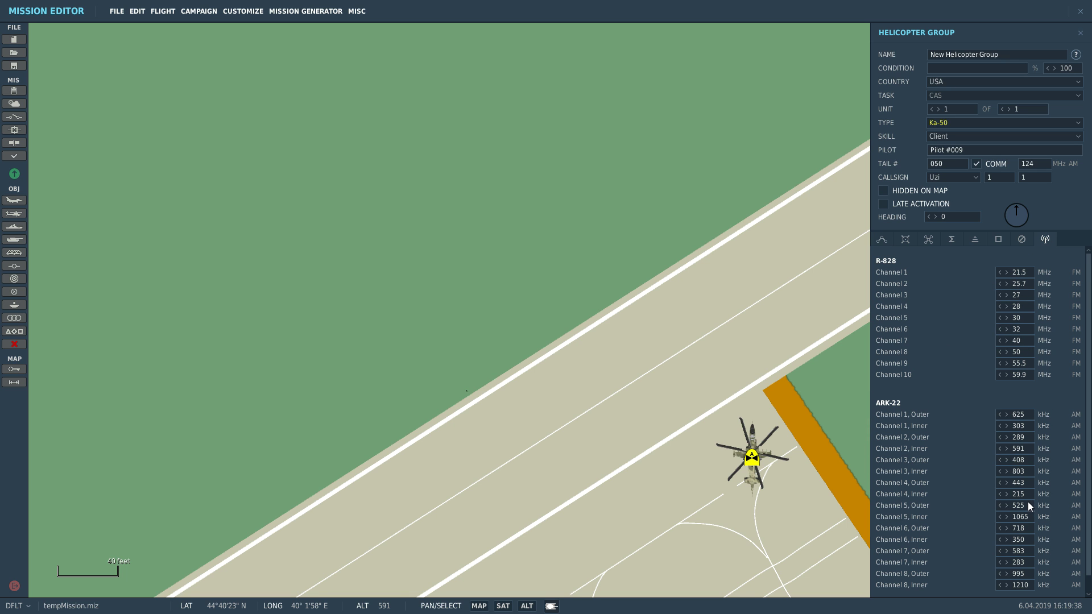
pyautogui.click(1022, 240)
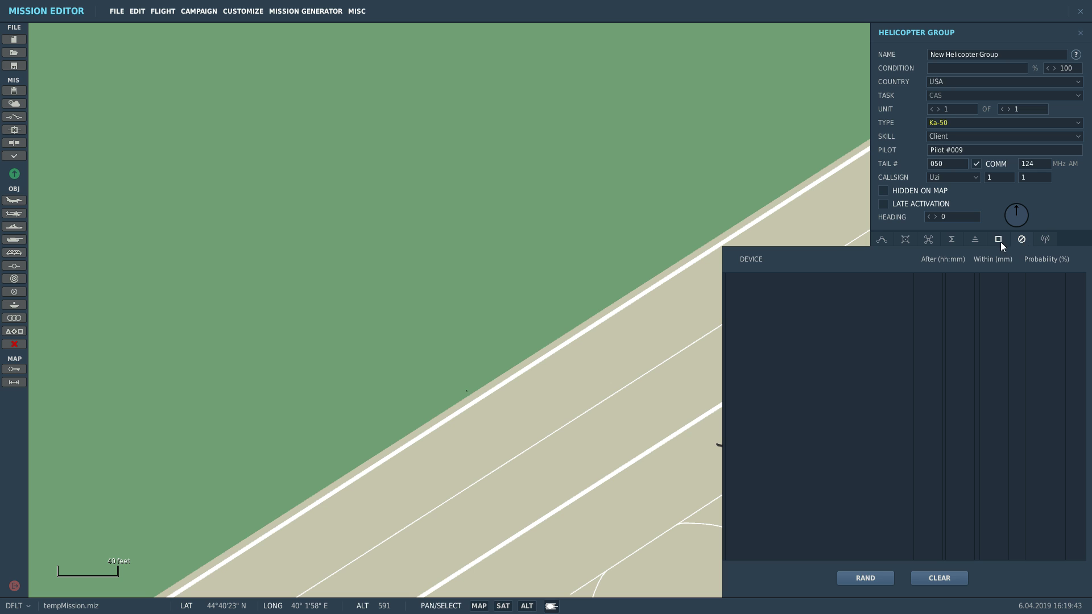
pyautogui.click(999, 241)
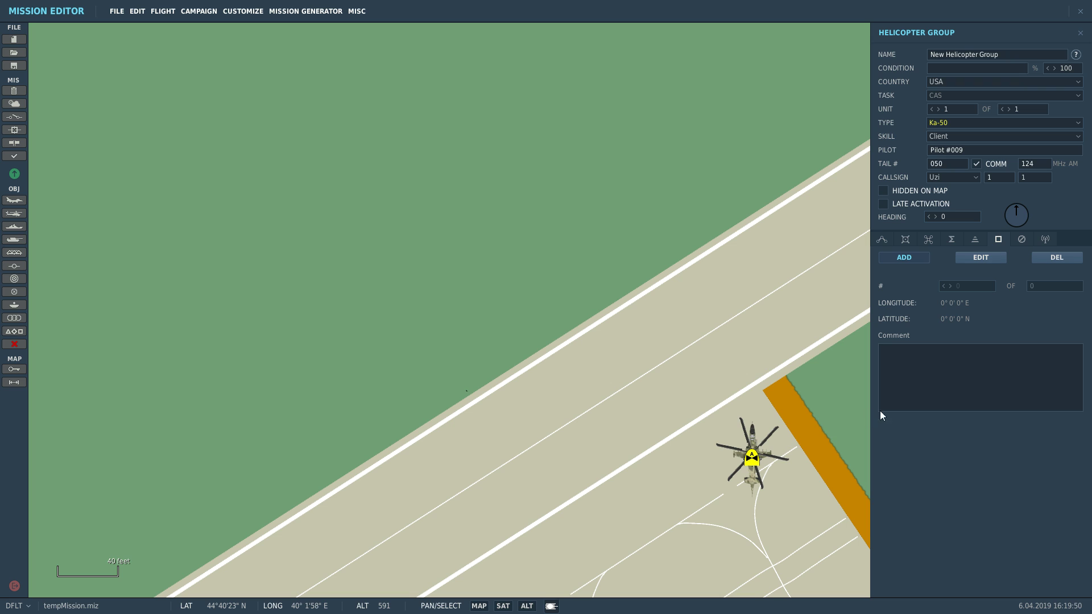
pyautogui.click(980, 237)
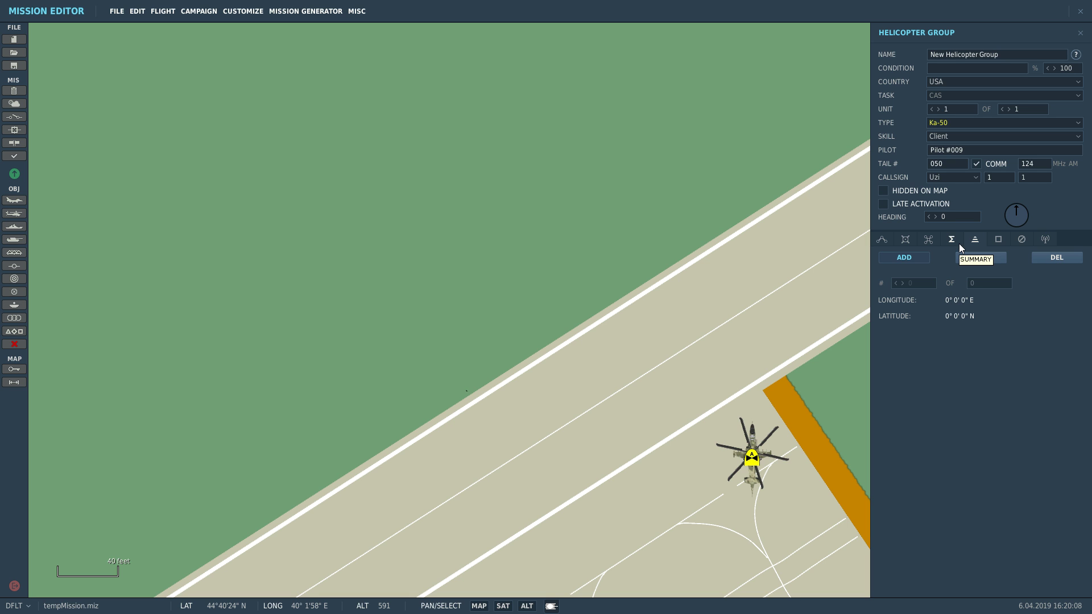
pyautogui.click(908, 240)
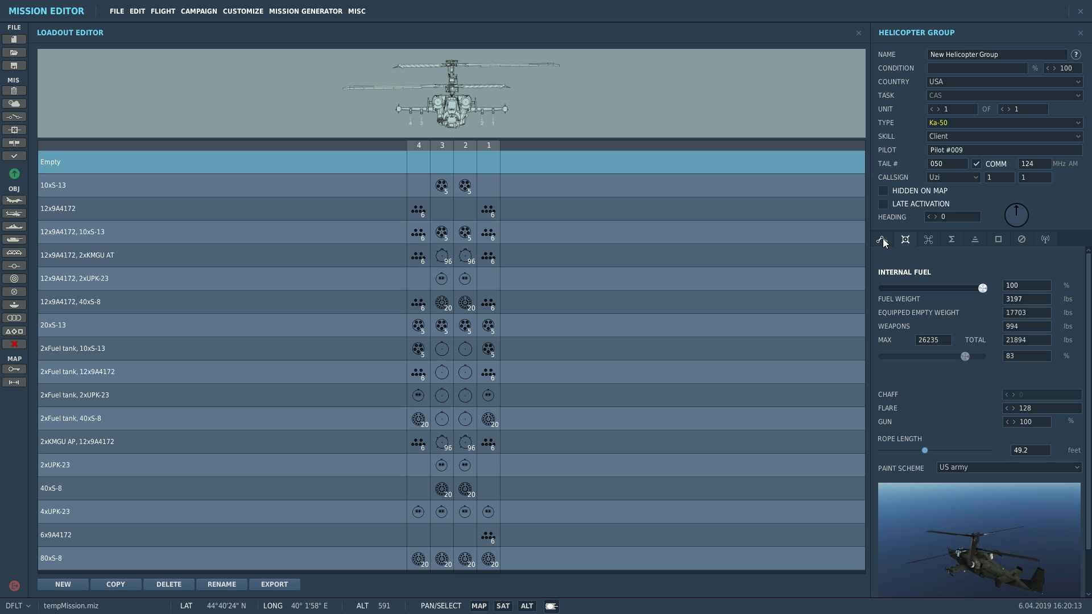
pyautogui.click(882, 239)
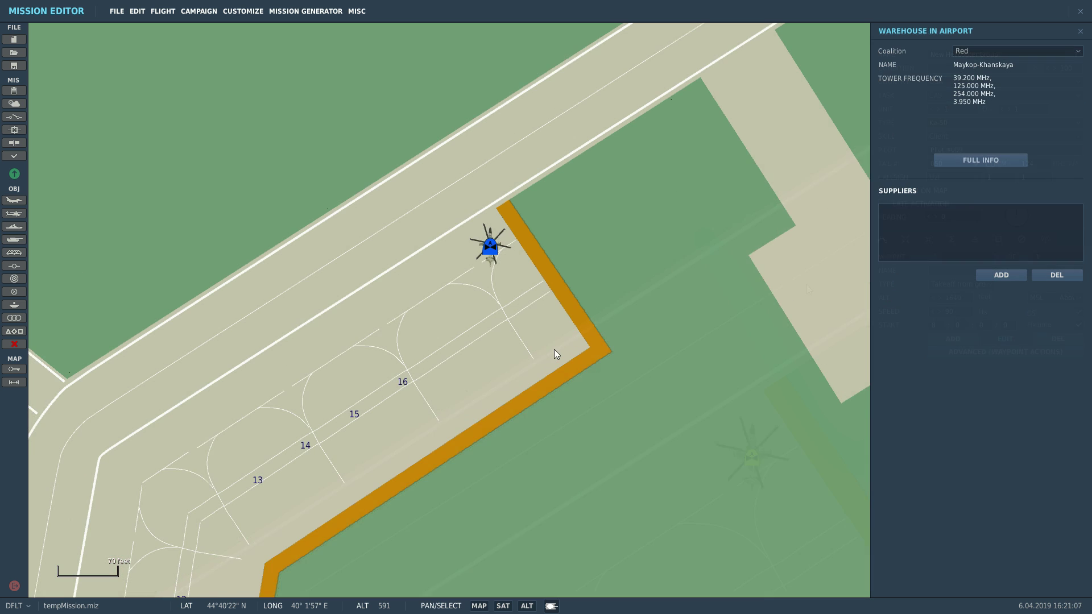
# Step: Keep the Ka-50 on Takeoff from ground and turn its heading to 328
pyautogui.scroll(3, 554, 349)
pyautogui.click(455, 214)
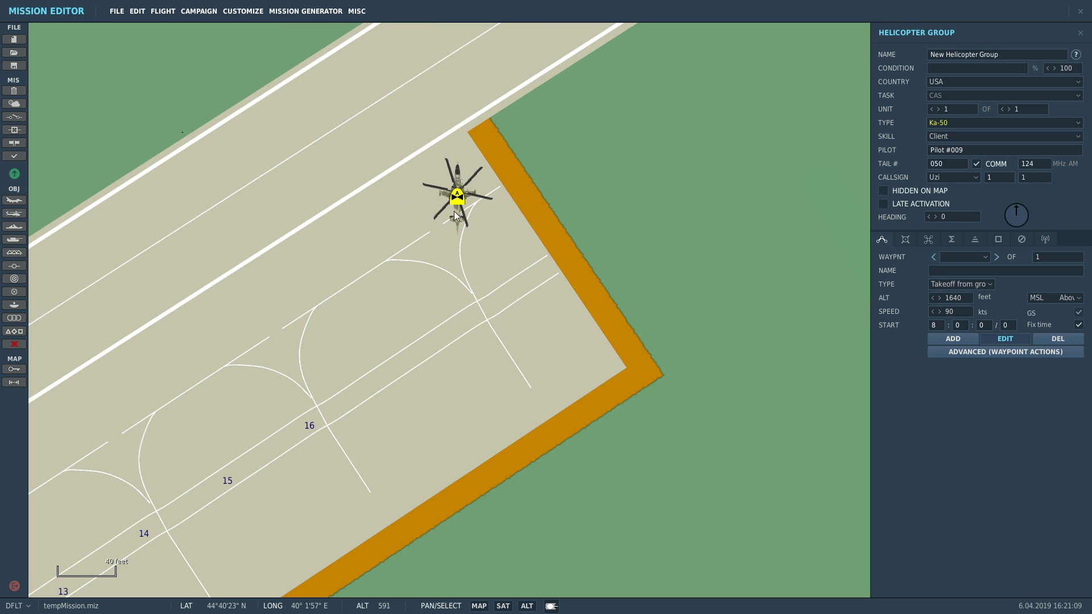
pyautogui.click(941, 282)
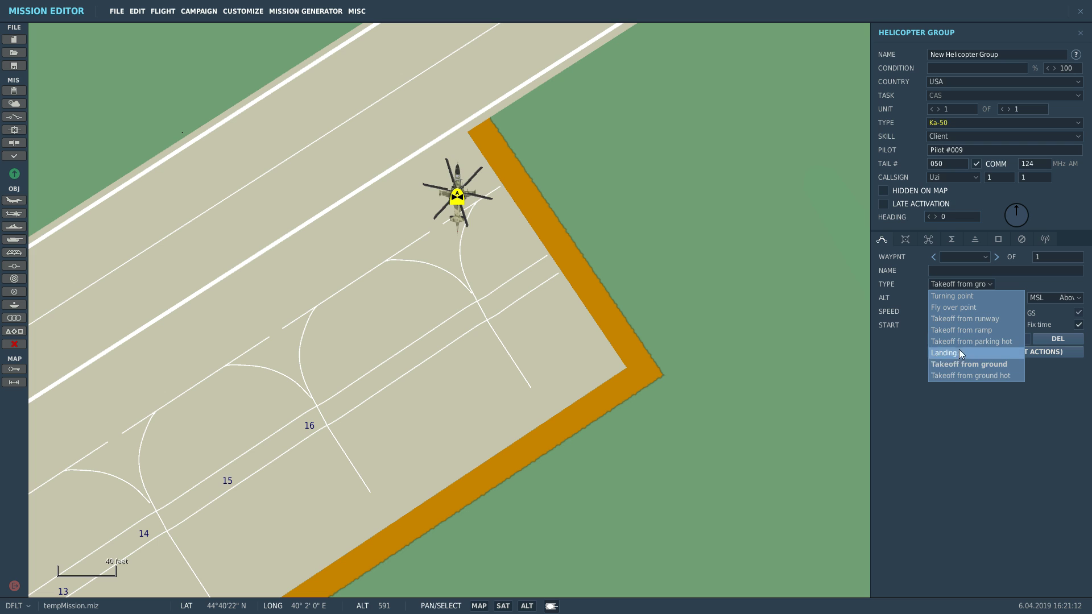
pyautogui.click(949, 281)
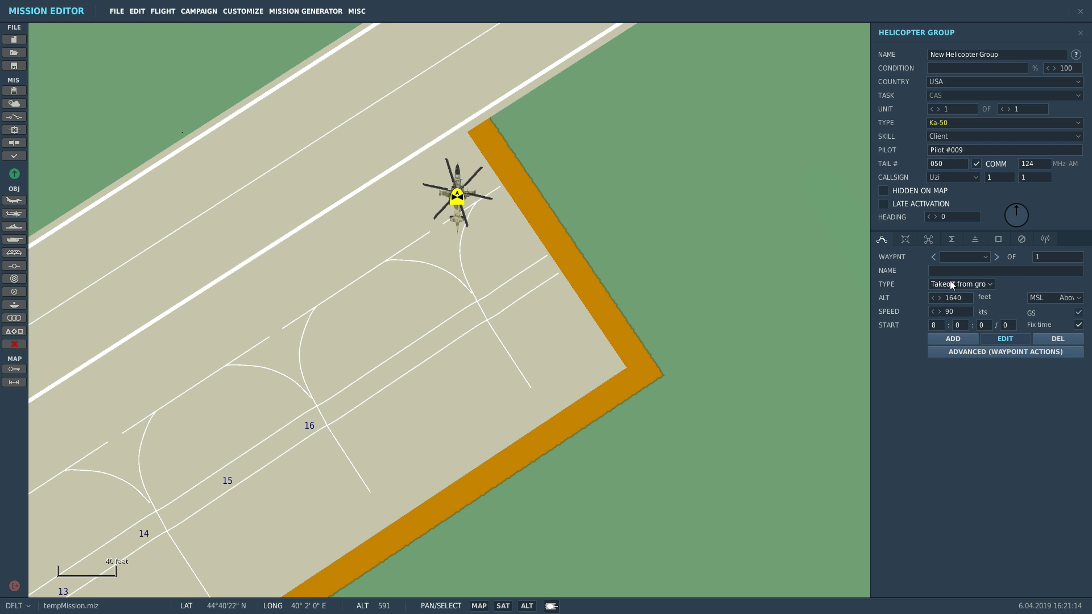
pyautogui.moveTo(1008, 218); pyautogui.dragTo(993, 184)
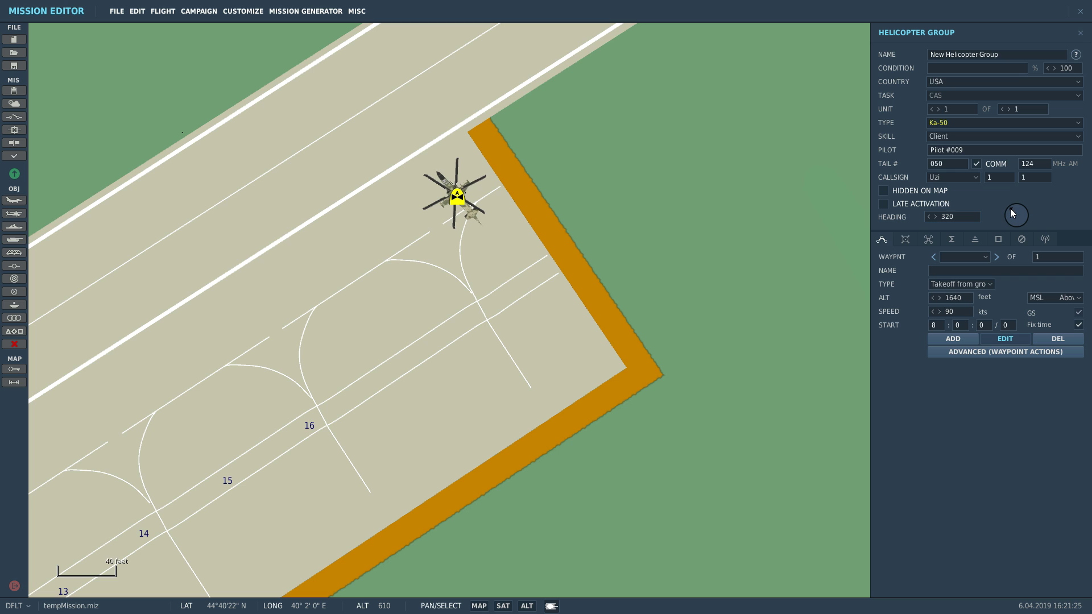
pyautogui.moveTo(1009, 207); pyautogui.dragTo(1008, 202)
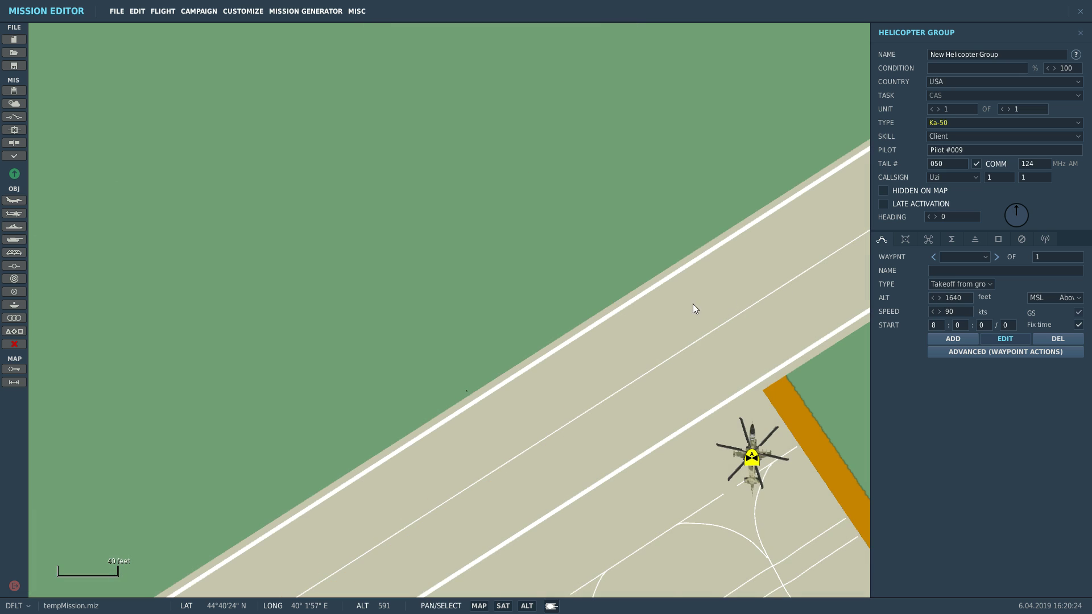
# Step: Zoom out to show the whole Maykop-Khanskaya airfield around the Ka-50
pyautogui.scroll(-3, 565, 301)
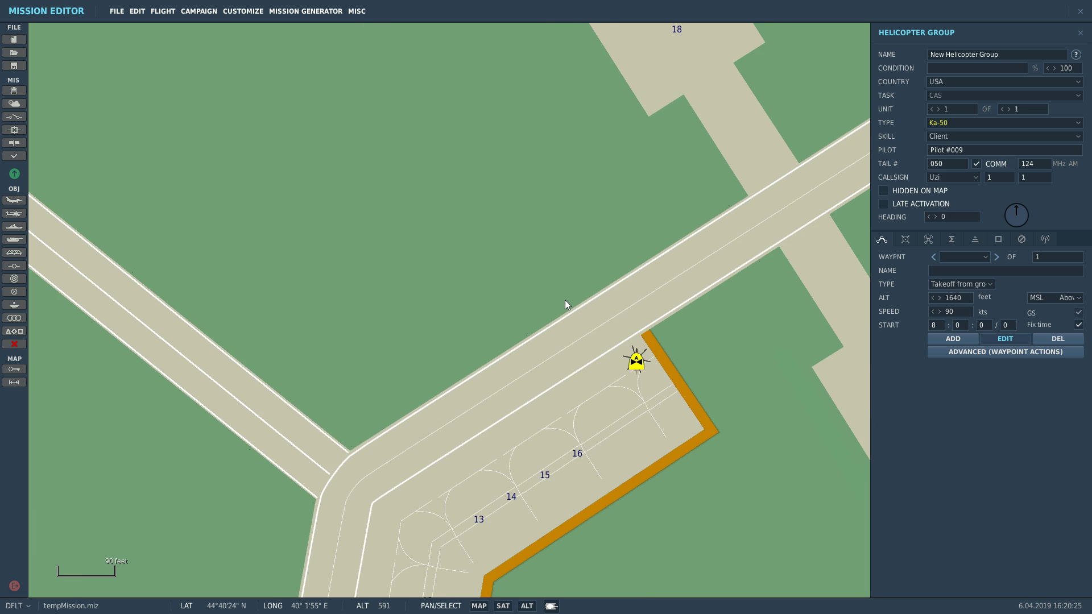
pyautogui.scroll(-8, 566, 303)
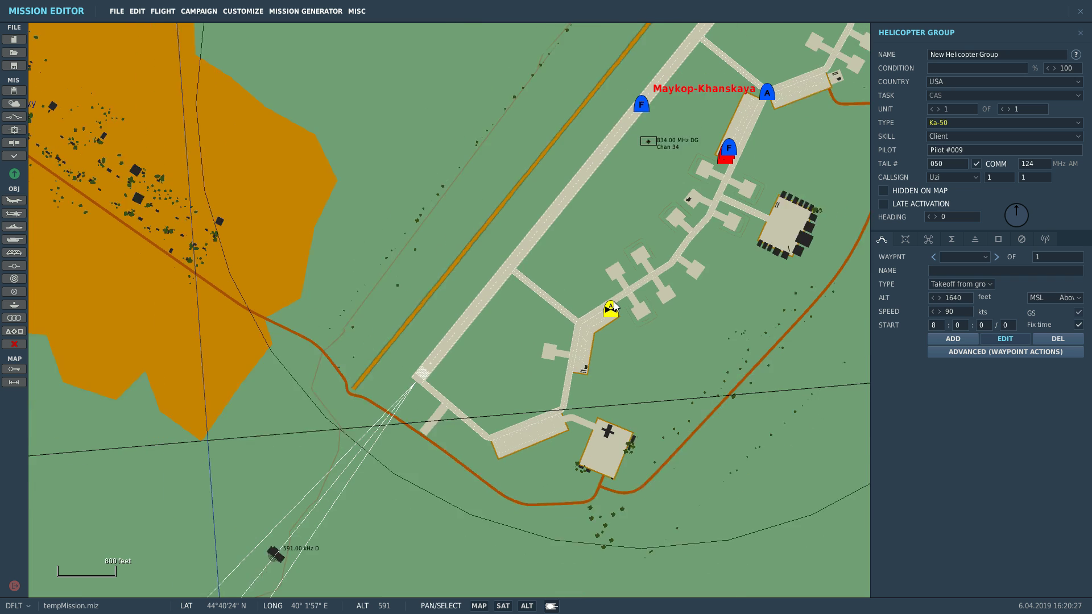
pyautogui.scroll(-1, 613, 307)
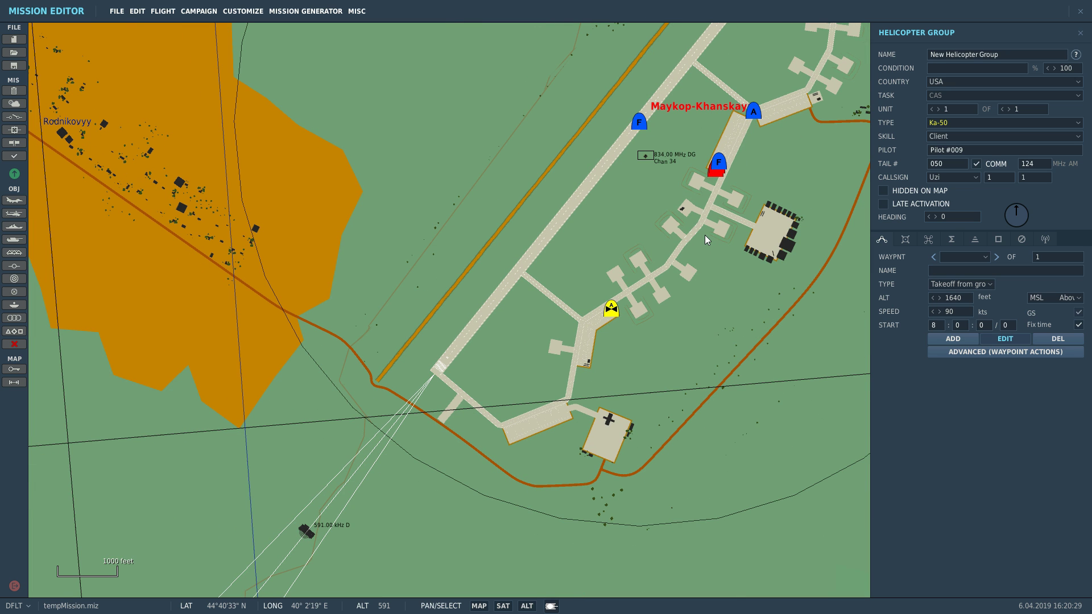